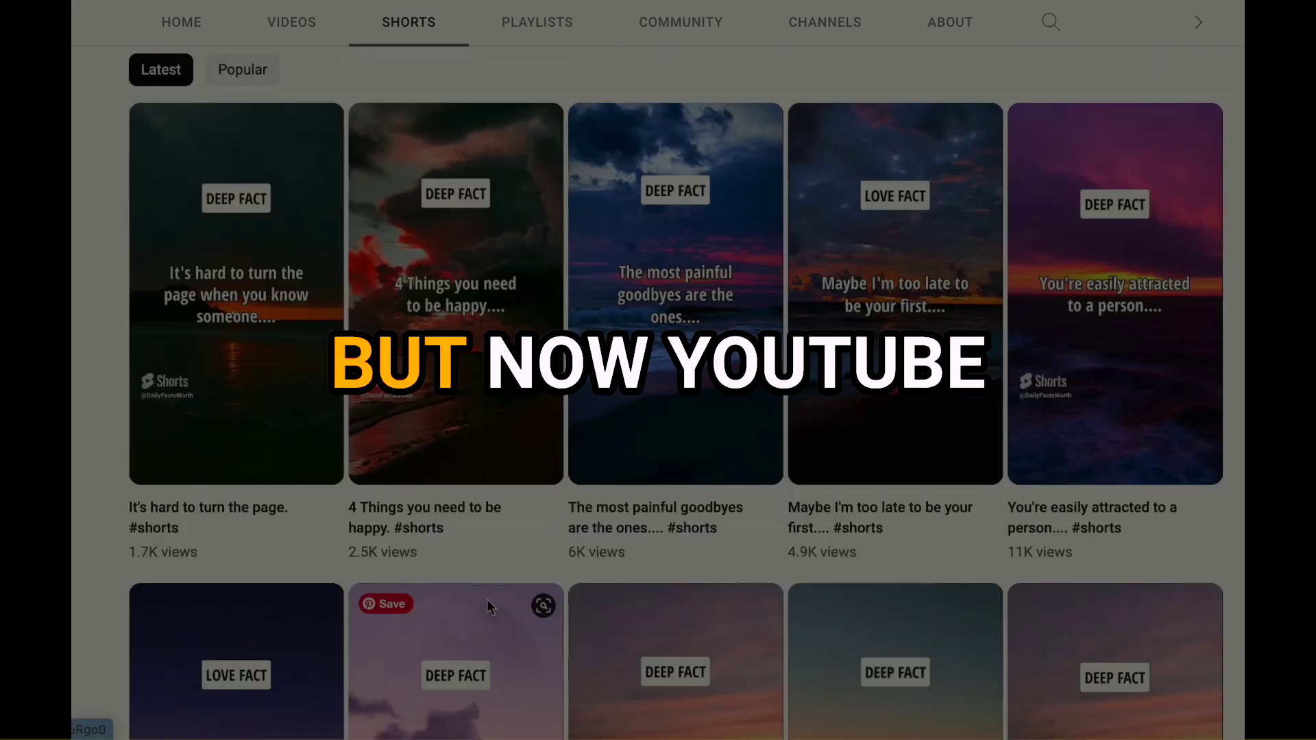
- Scroll through the channel page and highlight its subscriber count
scroll(466, 581, down, 1)
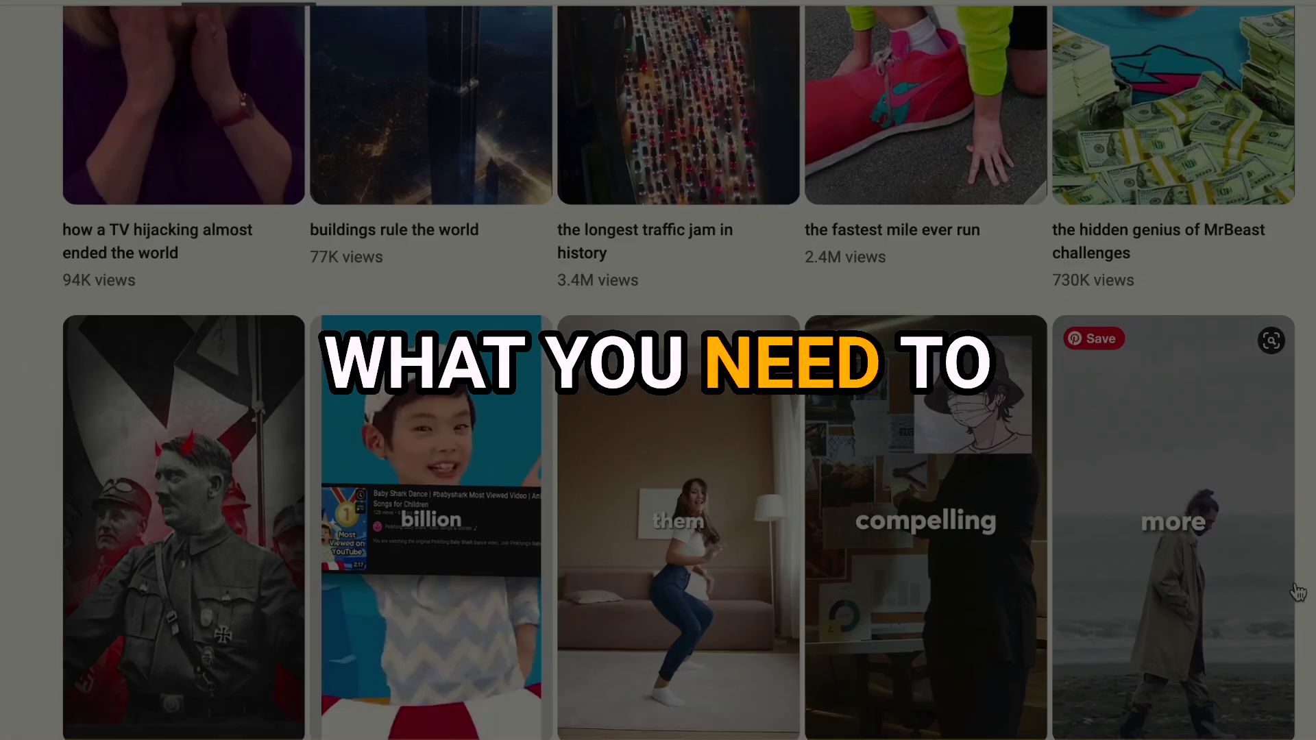
scroll(1298, 591, down, 2)
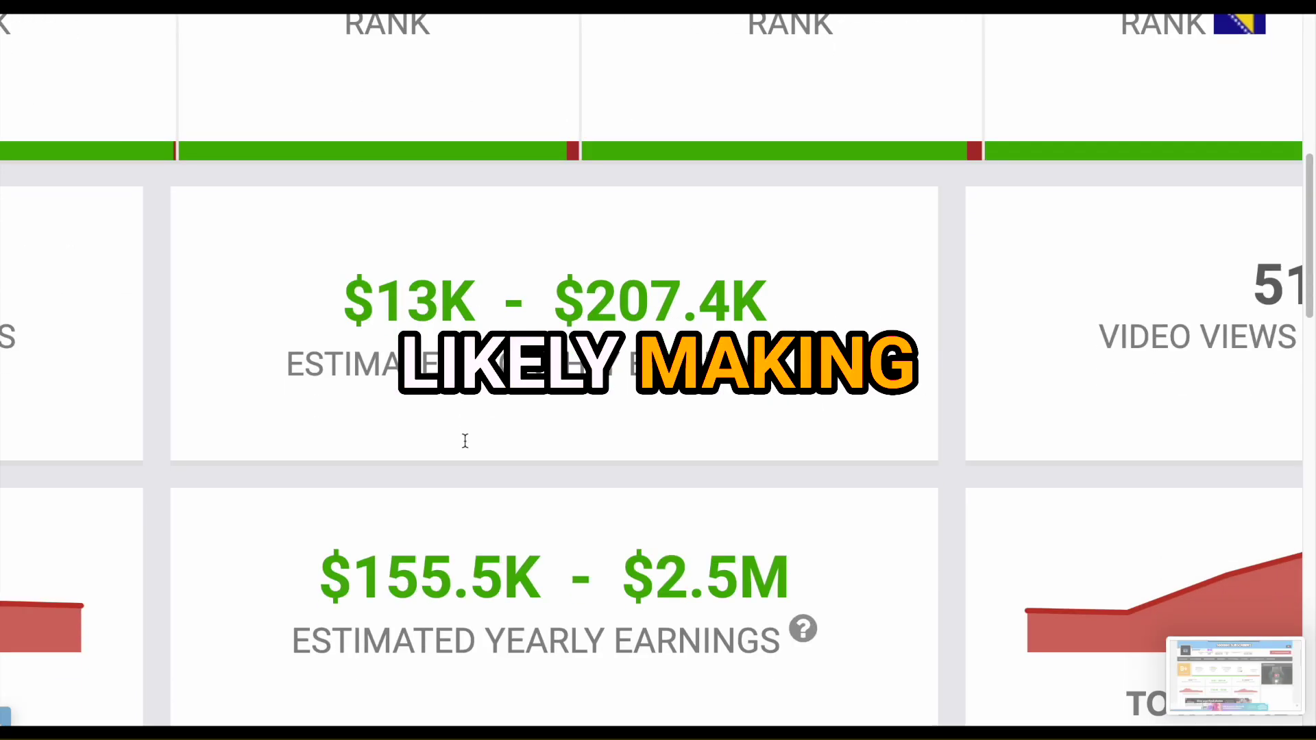
scroll(465, 441, down, 1)
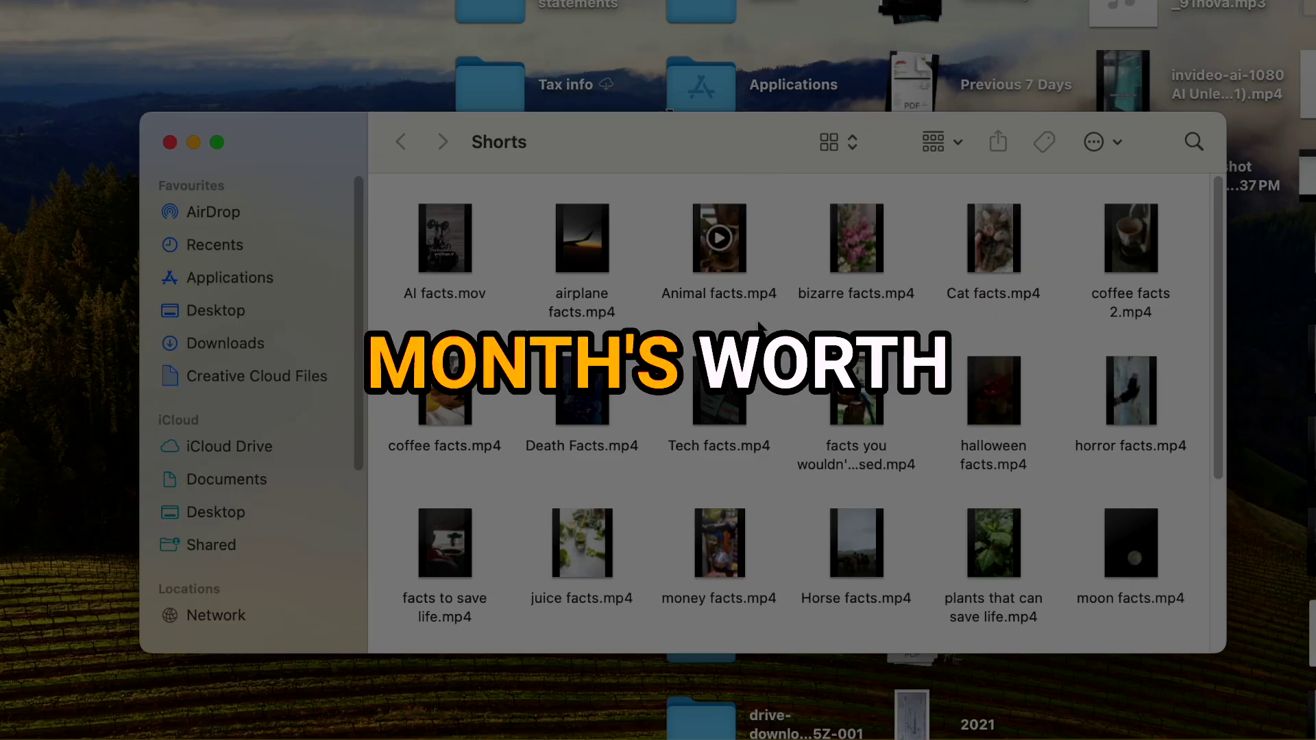
scroll(761, 511, down, 5)
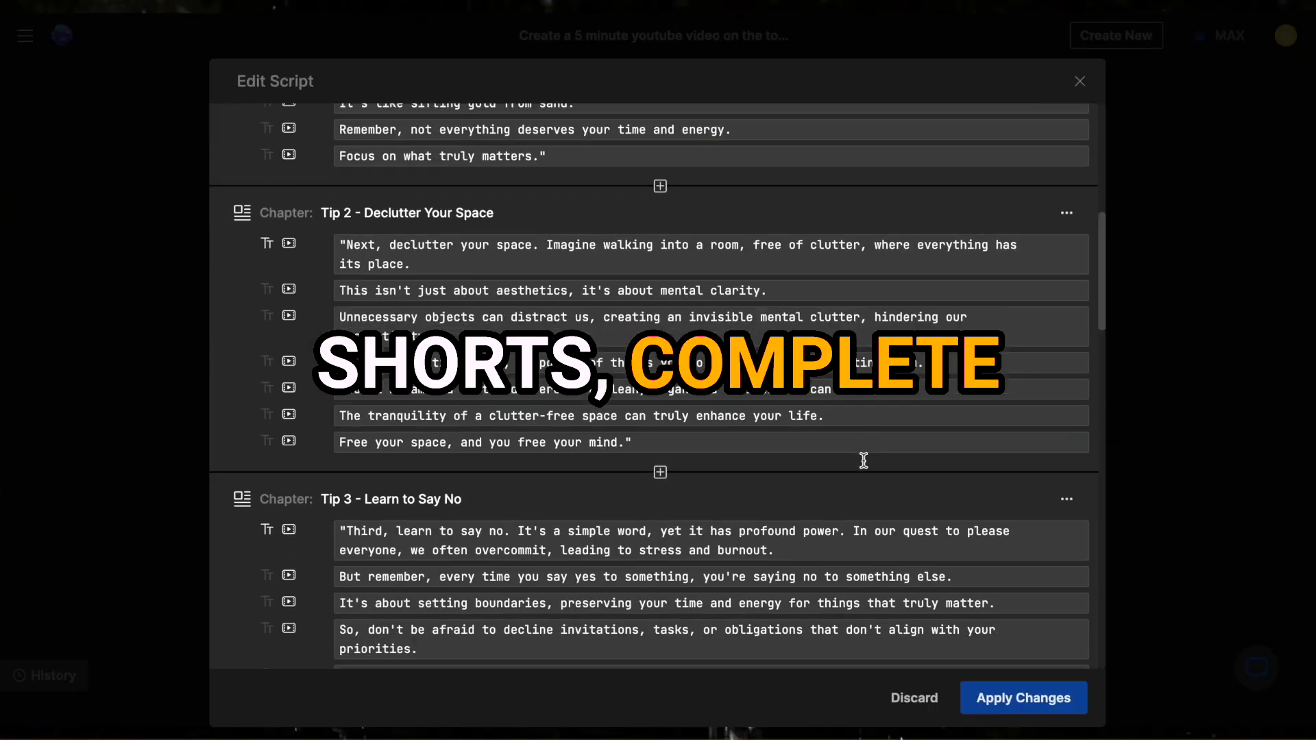
scroll(864, 461, down, 10)
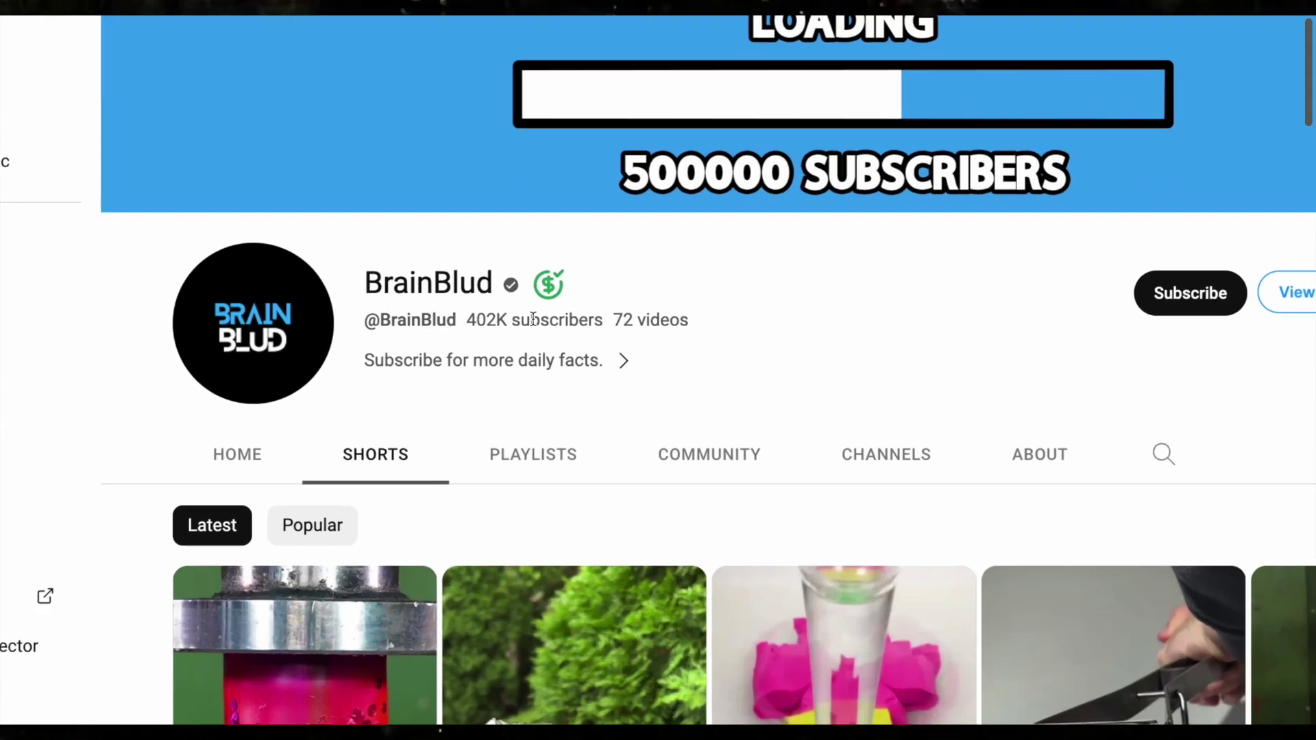
drag(484, 320, 507, 319)
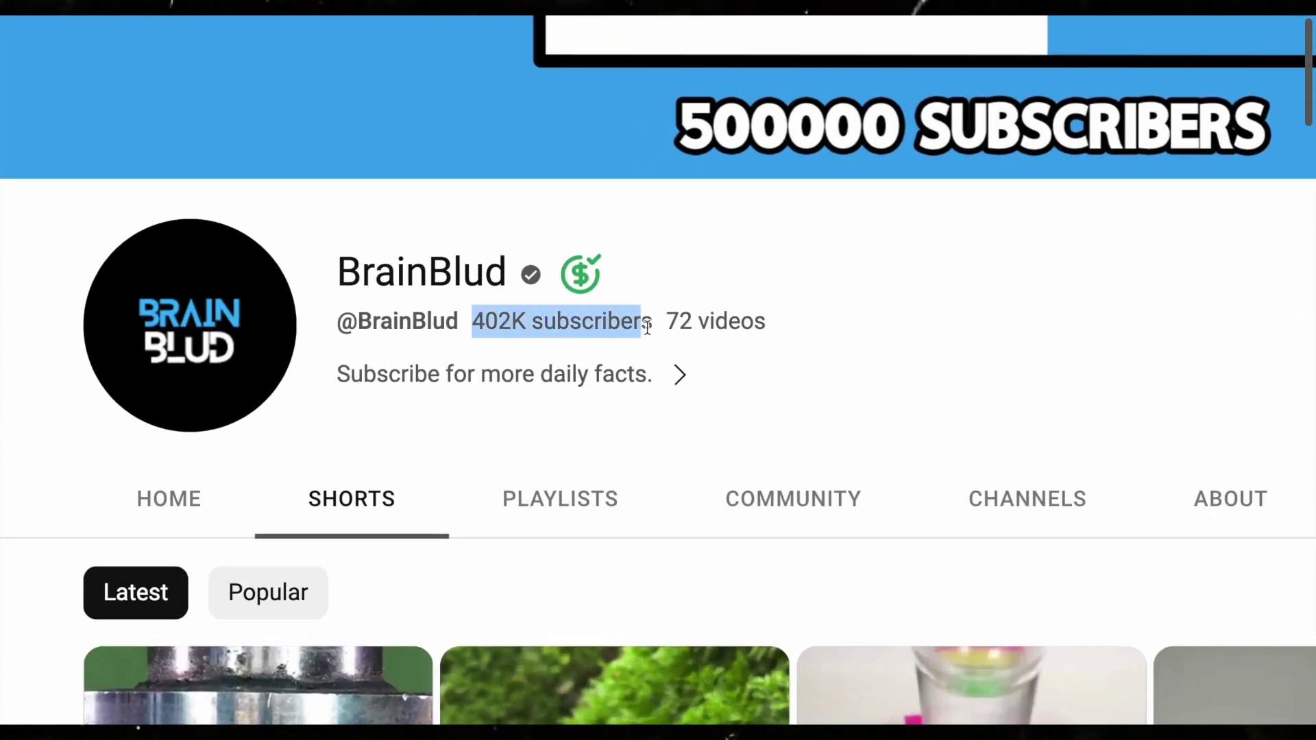
click(677, 321)
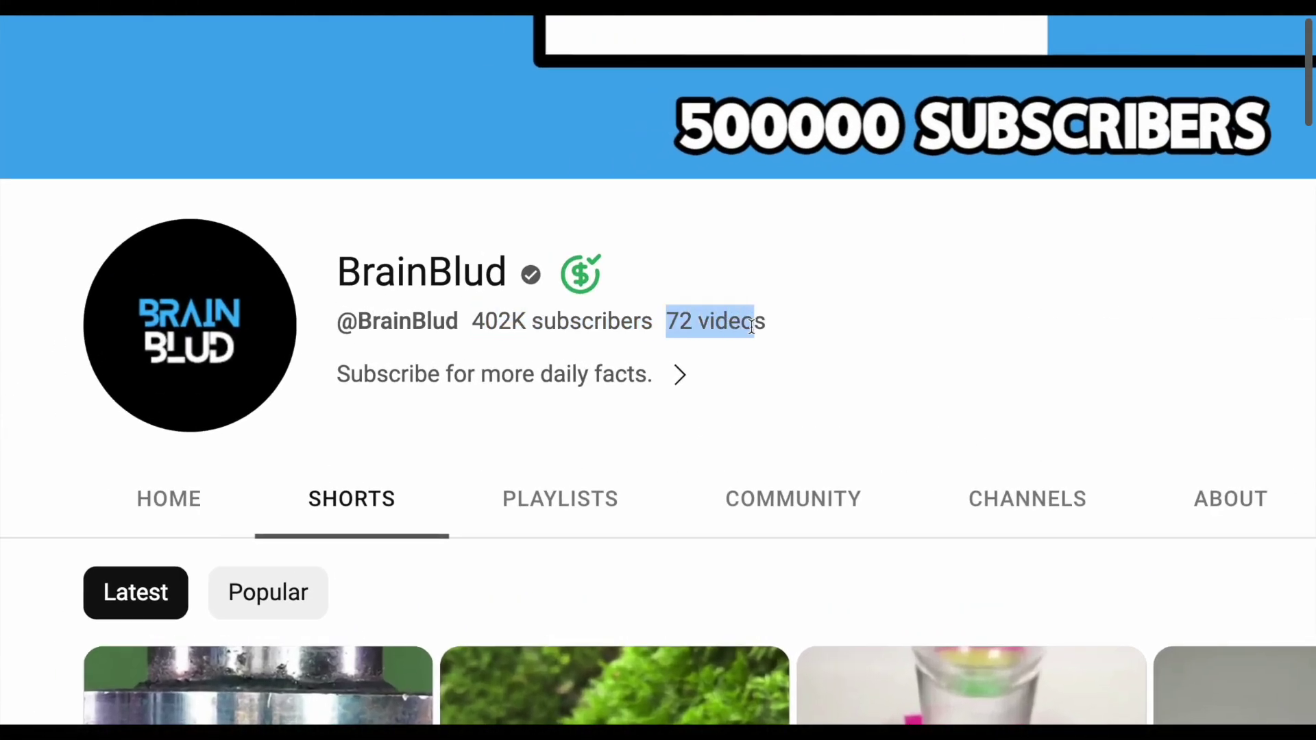
drag(752, 327, 774, 327)
scroll(891, 694, down, 10)
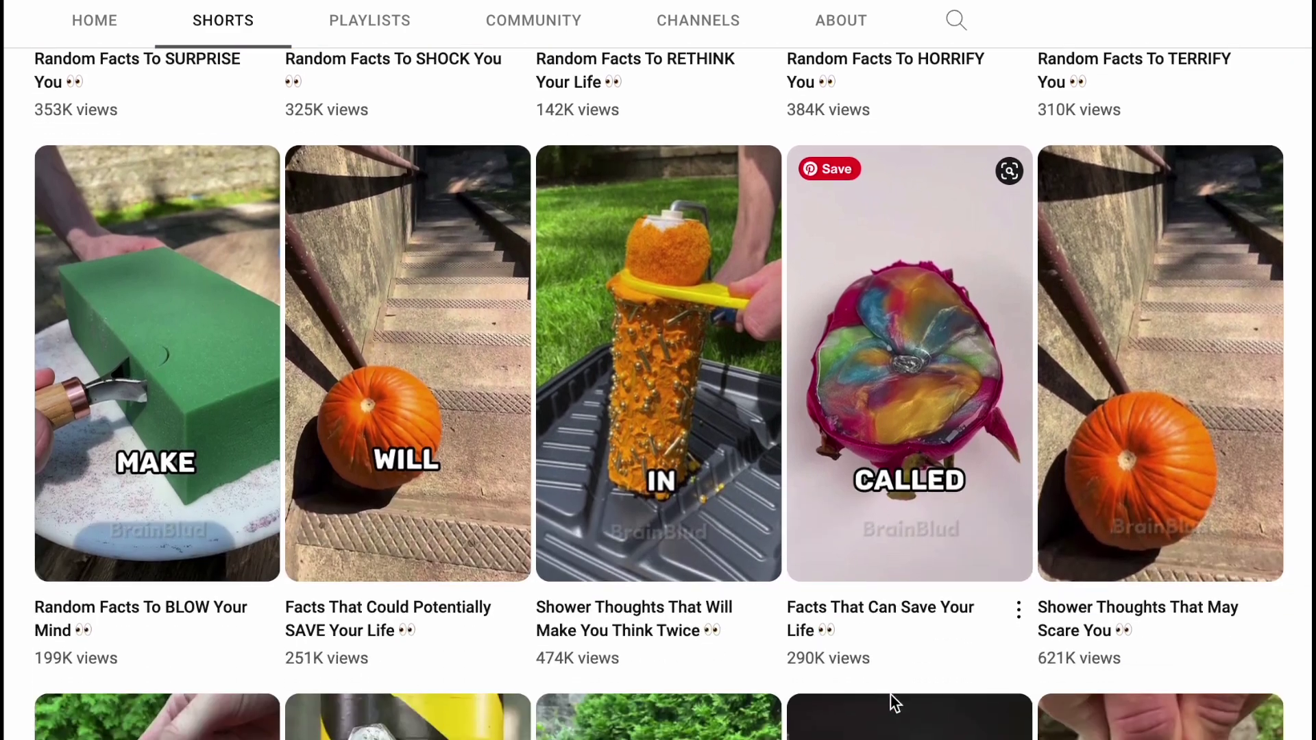
scroll(891, 695, down, 7)
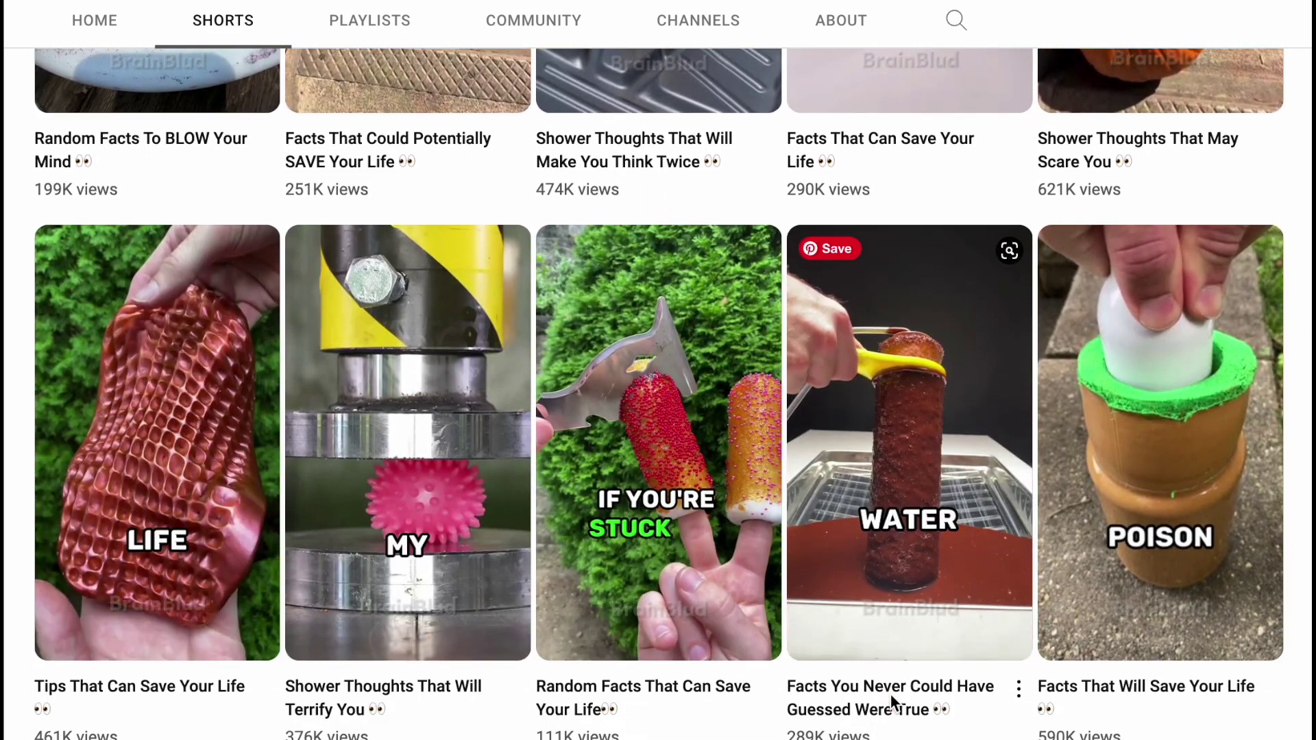
scroll(890, 694, down, 10)
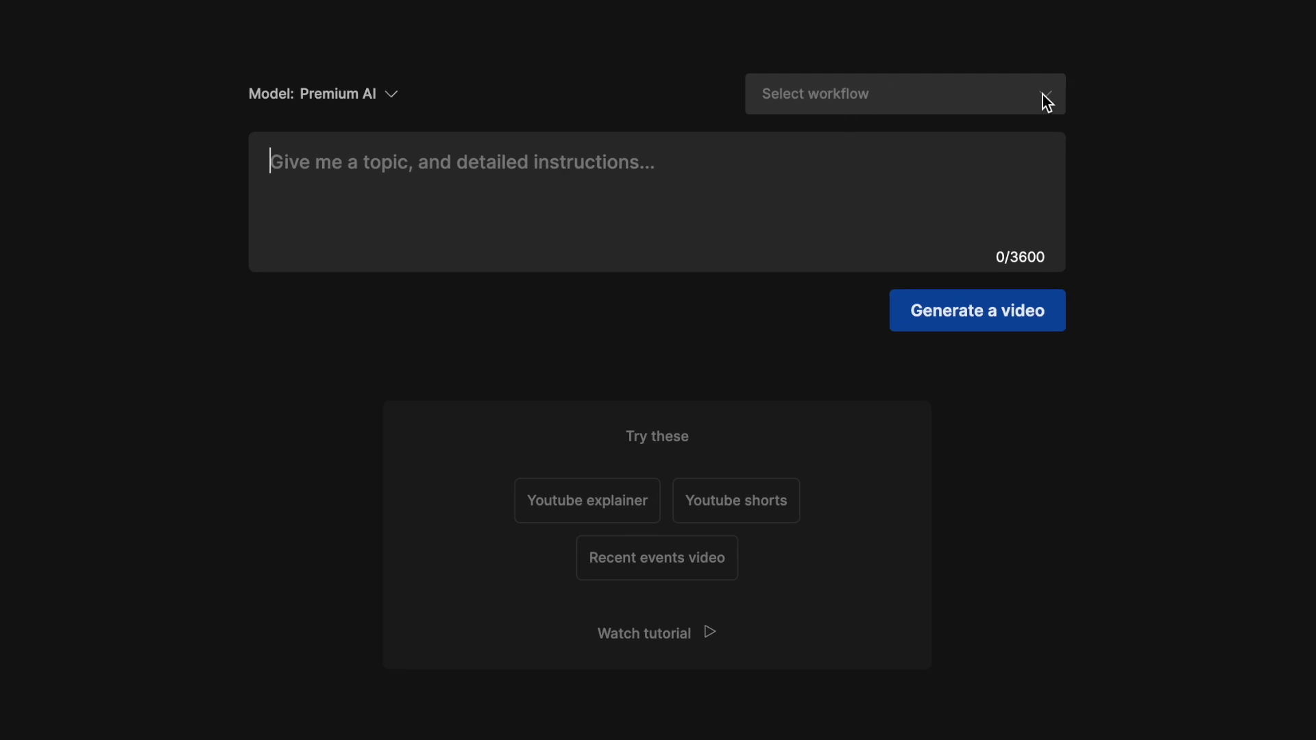
- Use the Youtube shorts workflow to request 5 witty AI facts, young British male voice
click(1042, 95)
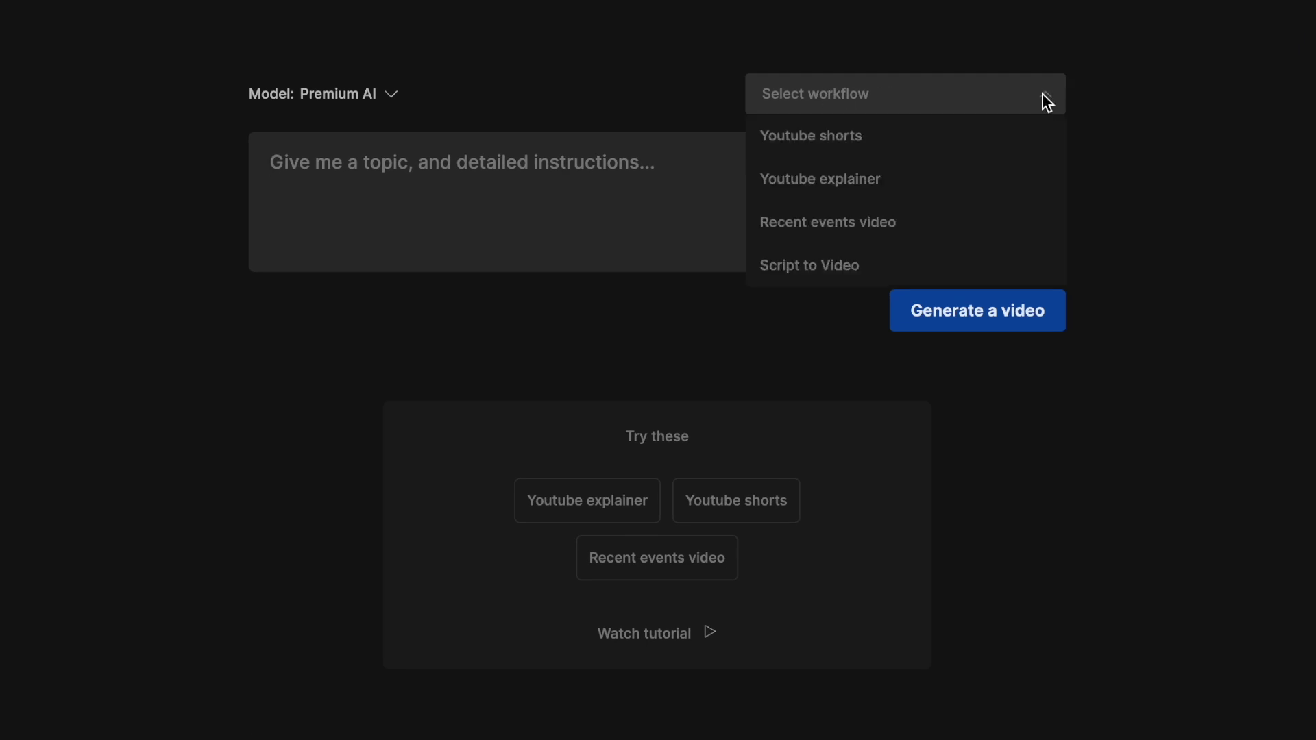
click(905, 152)
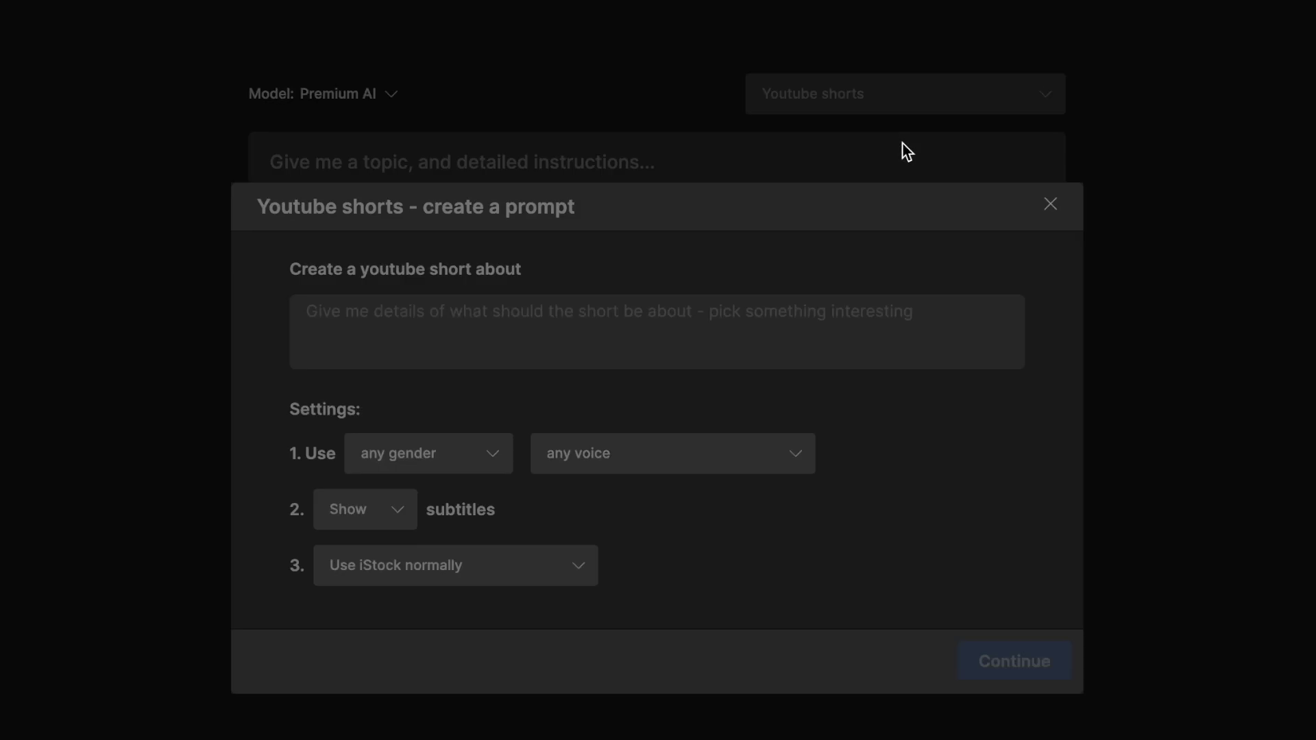
text(5 of the craziest facts about Artificial Intelligence. Make it Witty)
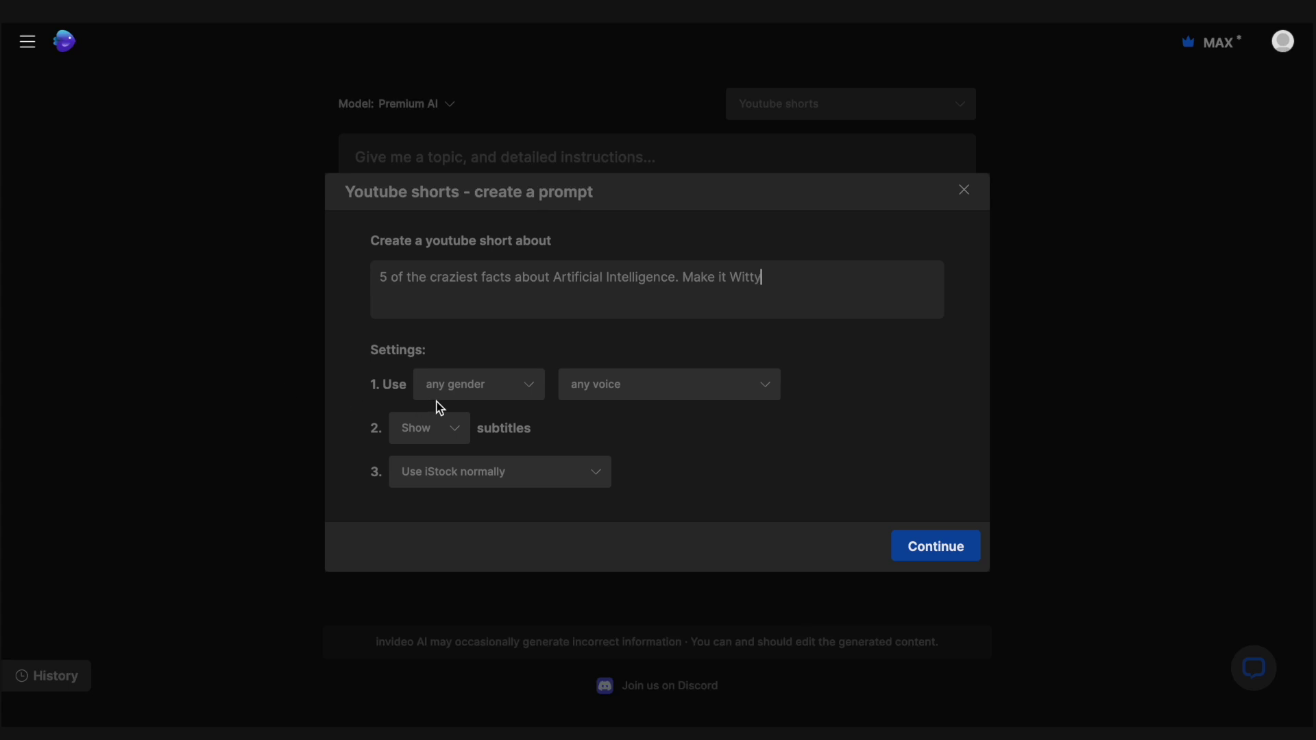
click(471, 392)
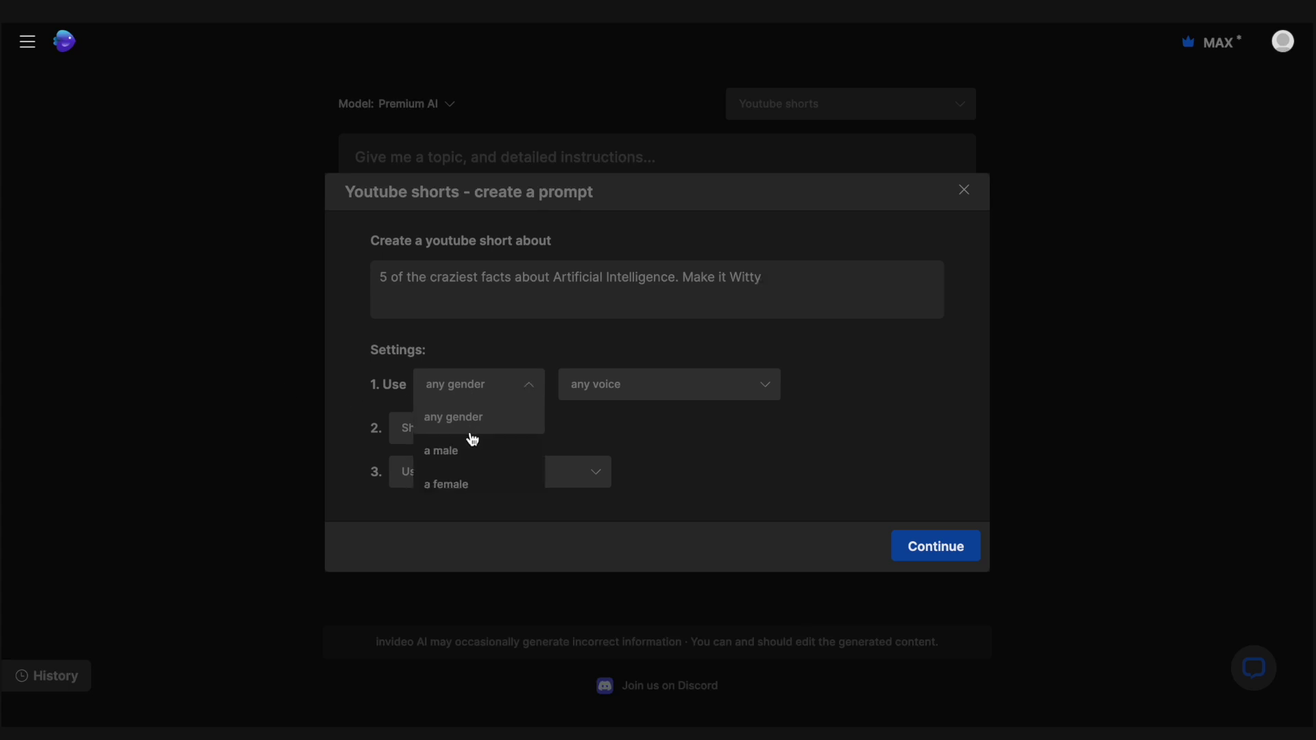
click(621, 384)
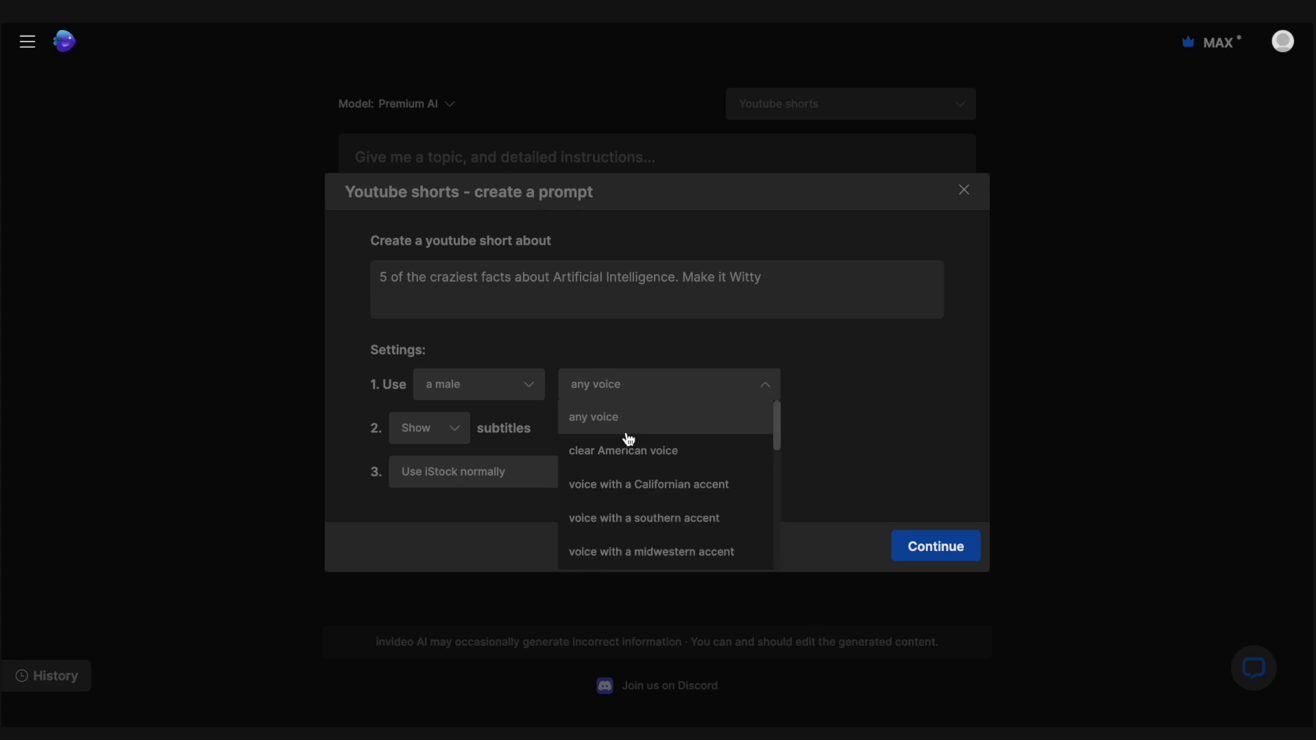
scroll(625, 442, down, 3)
click(622, 500)
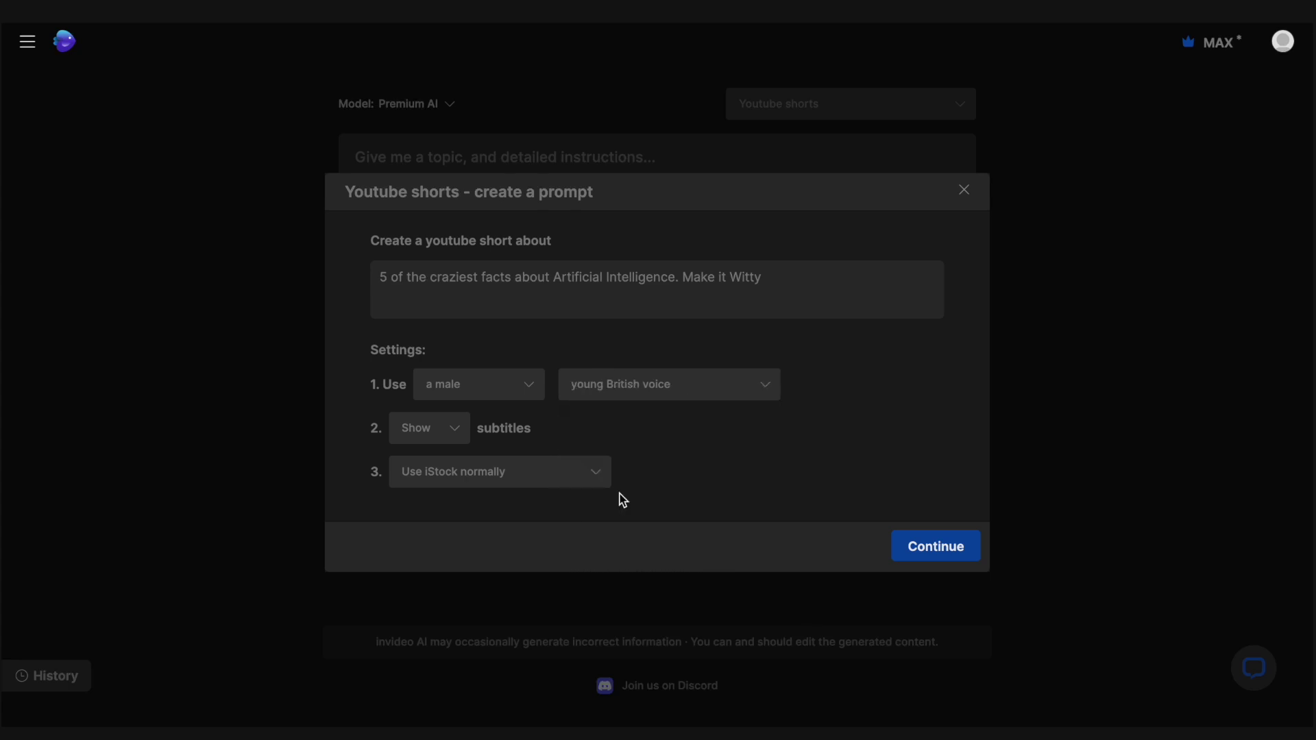
click(954, 558)
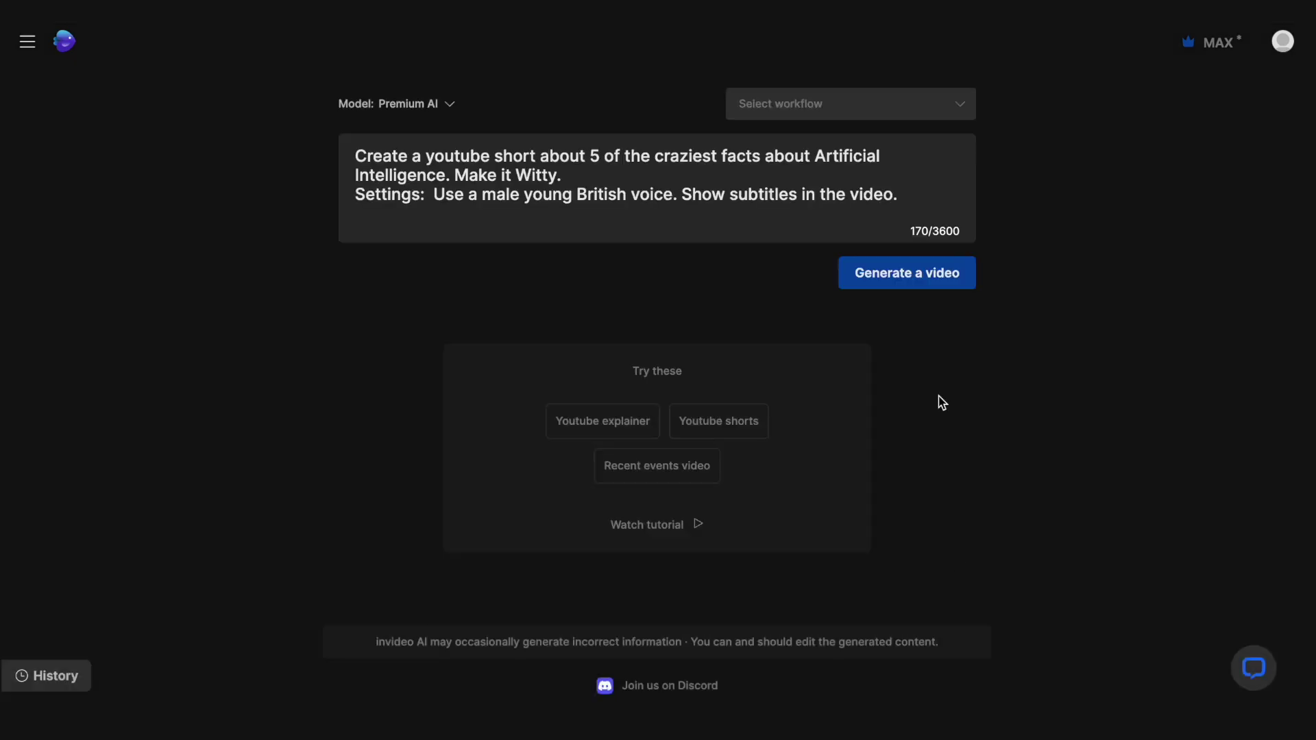
- Generate the AI facts short, keeping Tech Enthusiasts, Minimalist Modern and Youtube Shorts
click(909, 274)
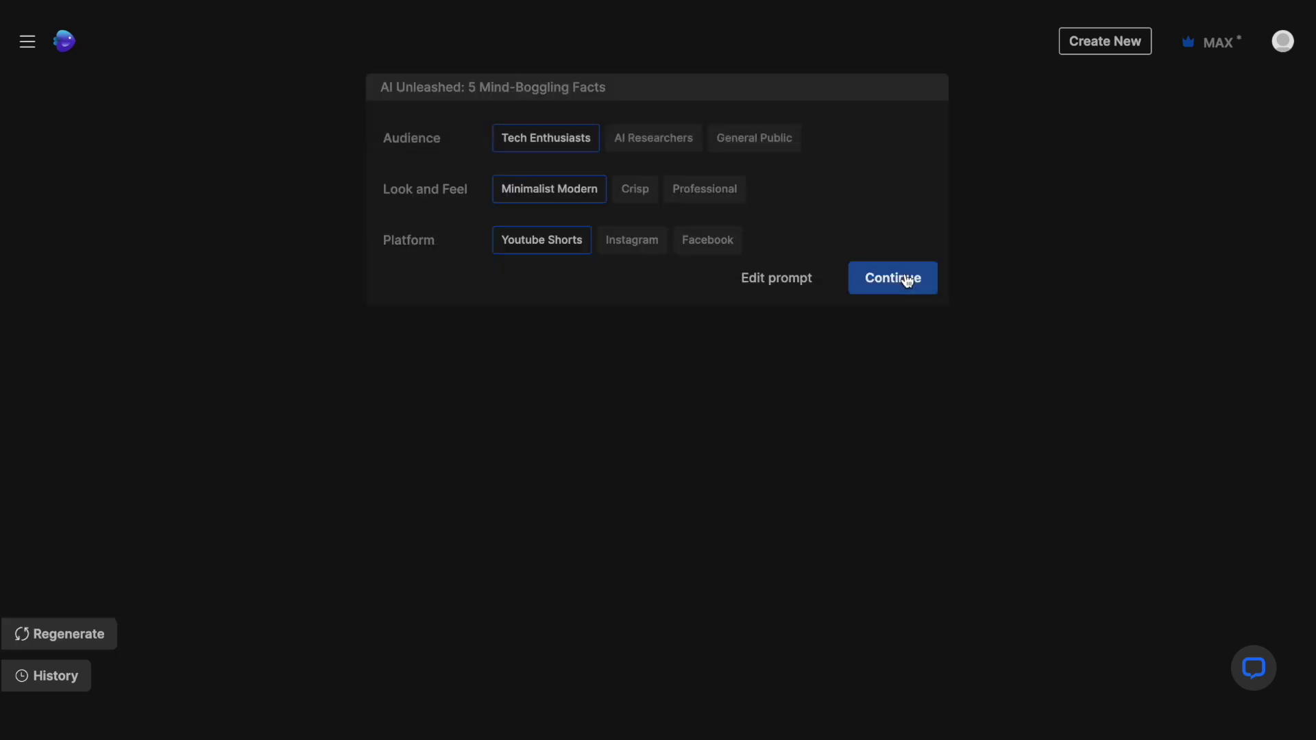
click(907, 280)
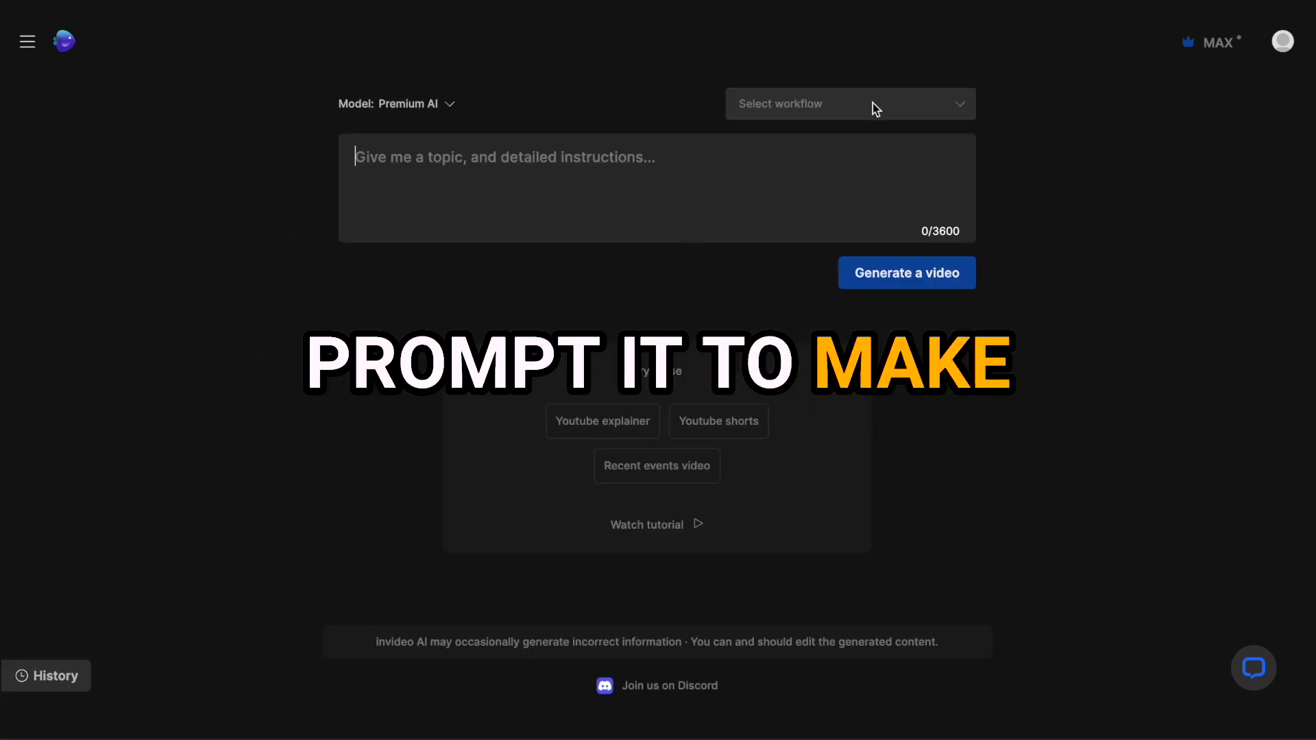
- Request a Youtube Shorts video on the most bizarre death facts, young British male voice
click(874, 107)
click(829, 151)
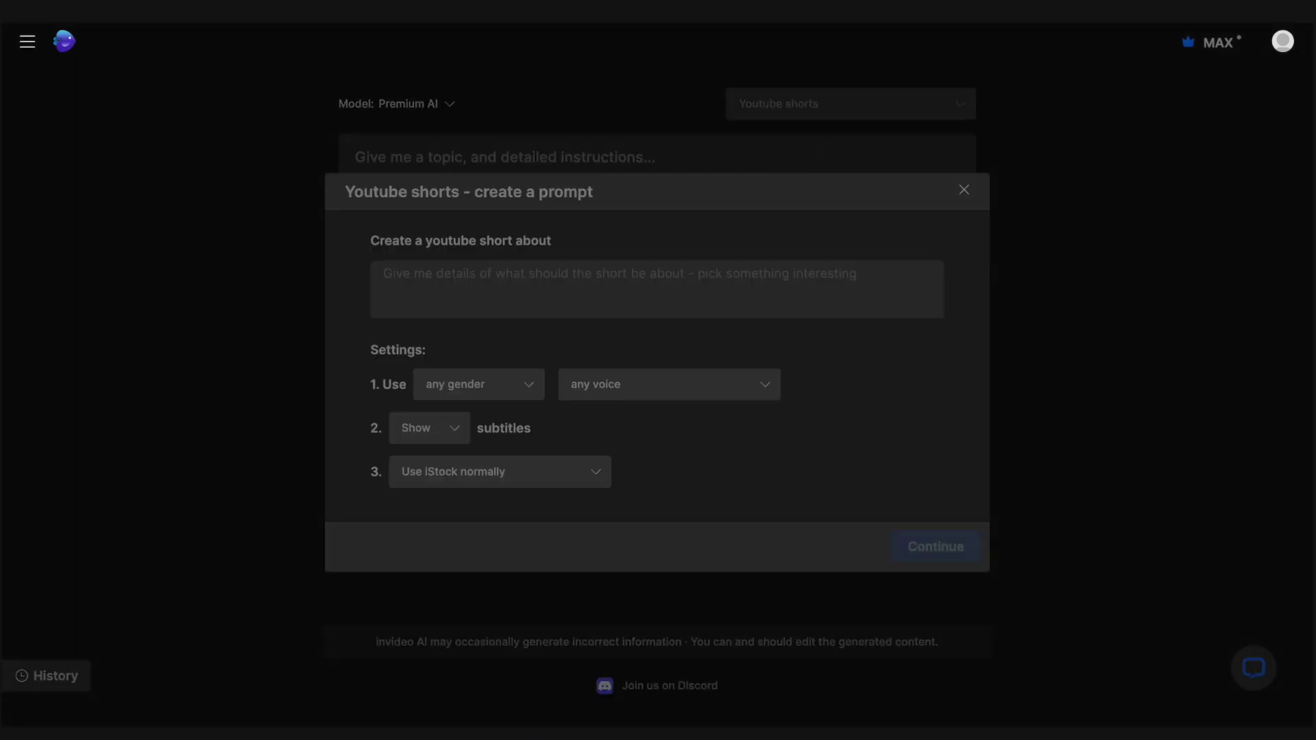
click(491, 289)
text(the most bl)
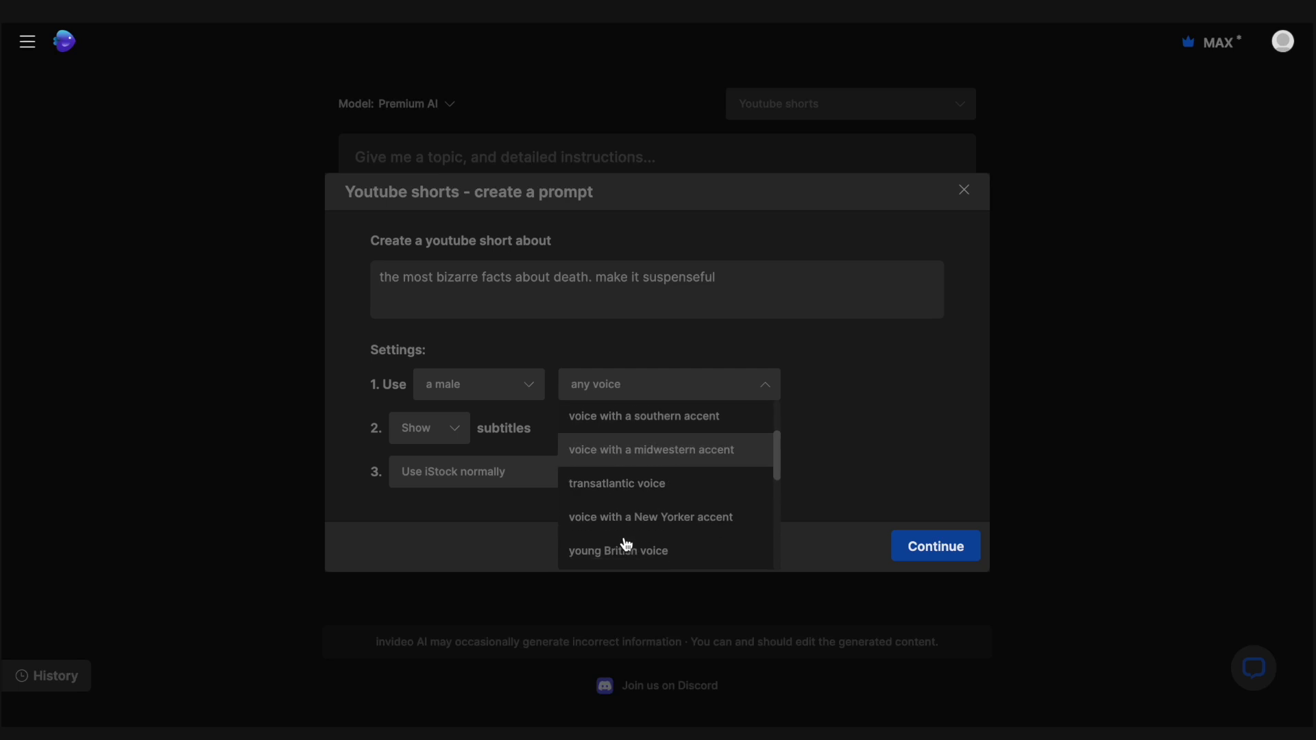
scroll(624, 514, down, 1)
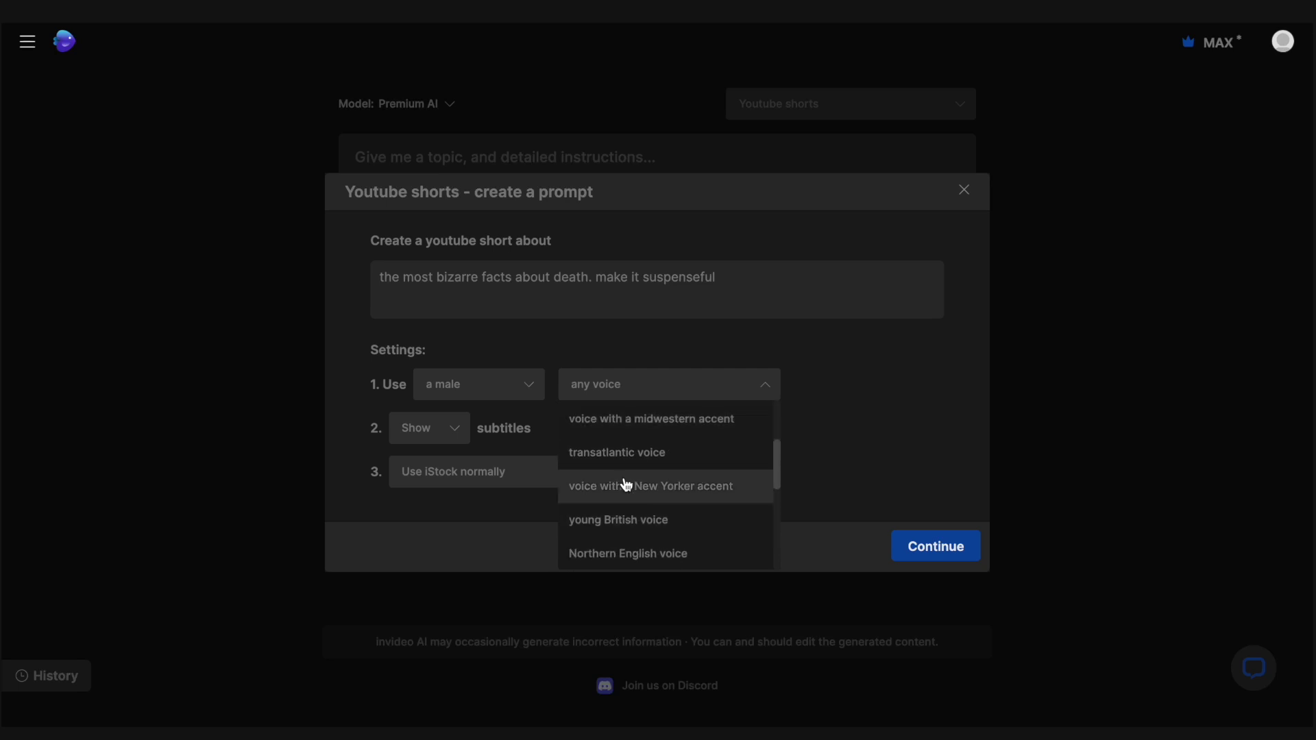
click(626, 529)
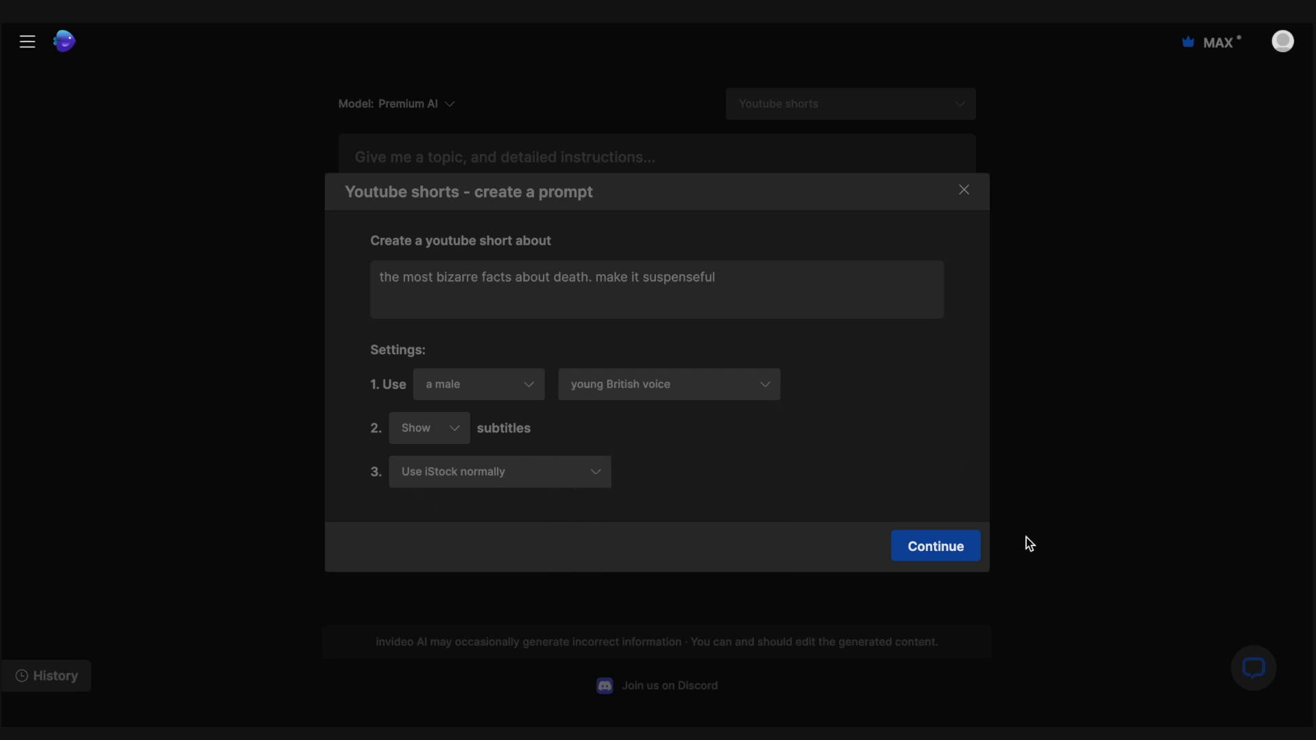
click(966, 553)
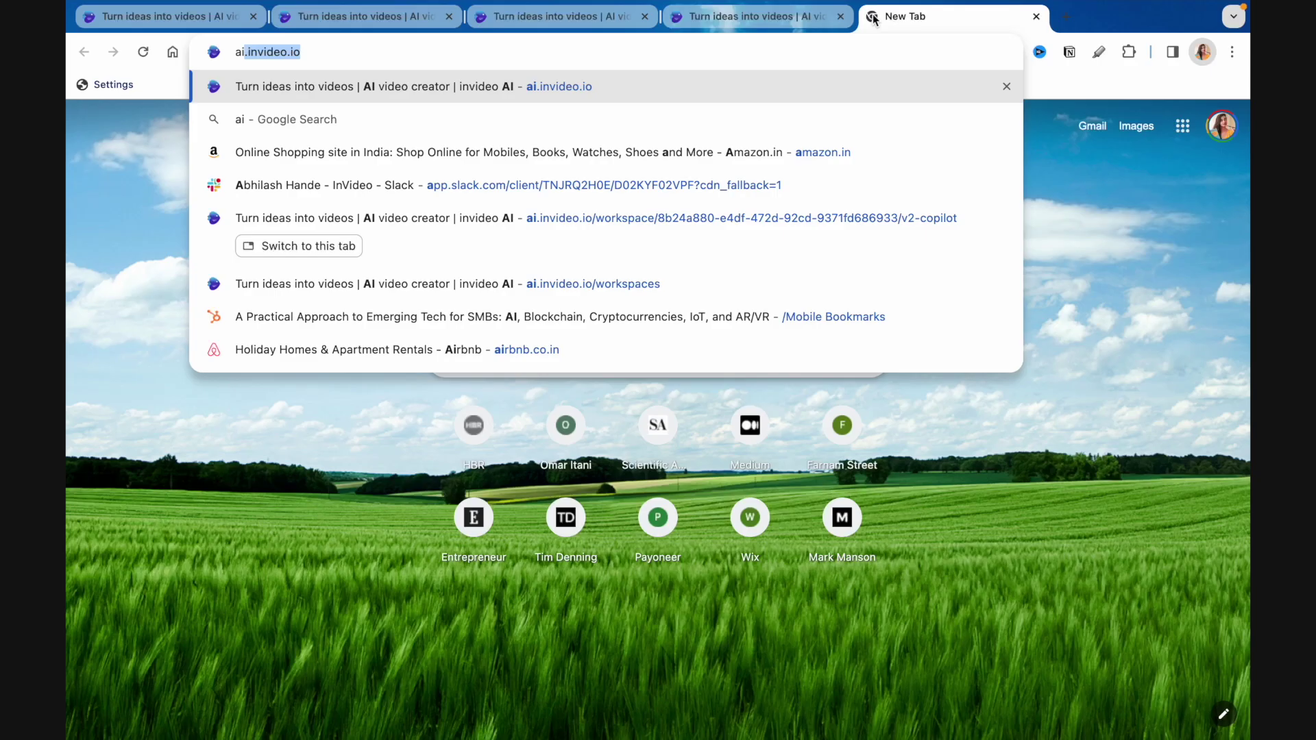
- Open a new browser tab for ChatGPT
key(Return)
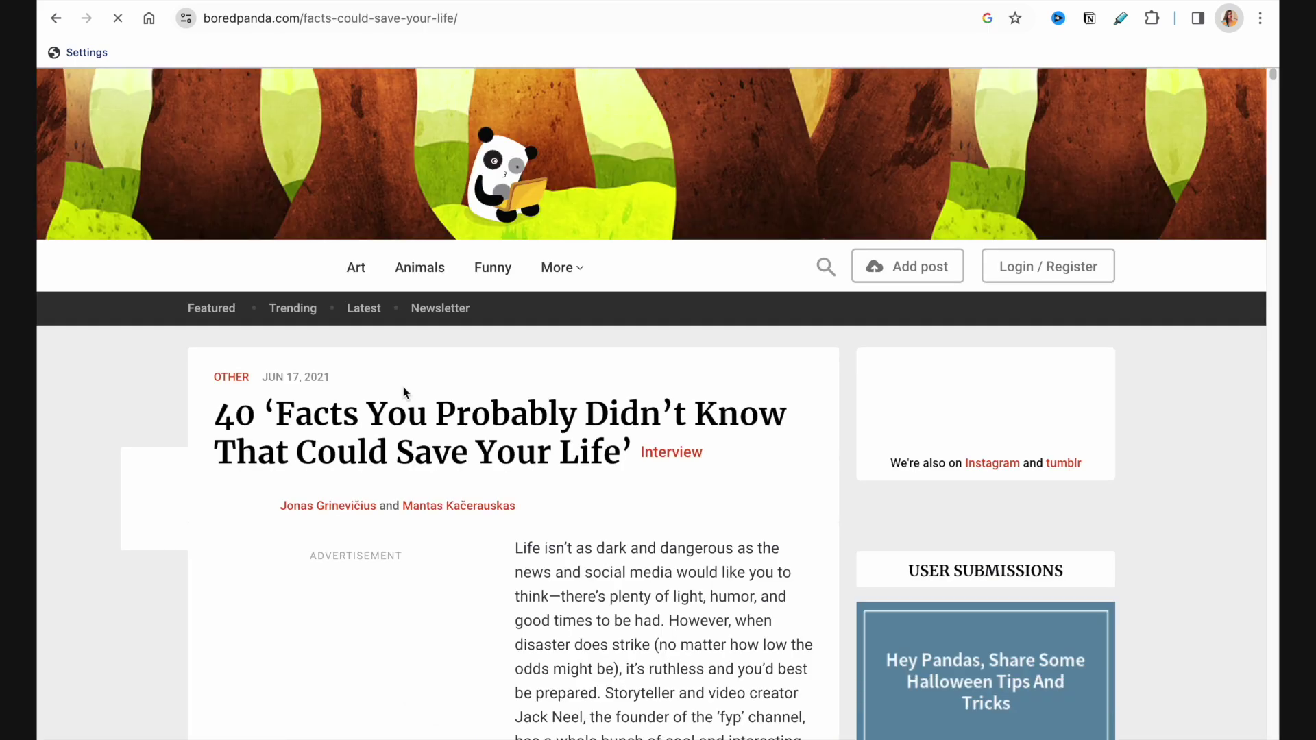
- Scroll through the City Magazine '12 facts that can save your life' article
scroll(405, 392, down, 15)
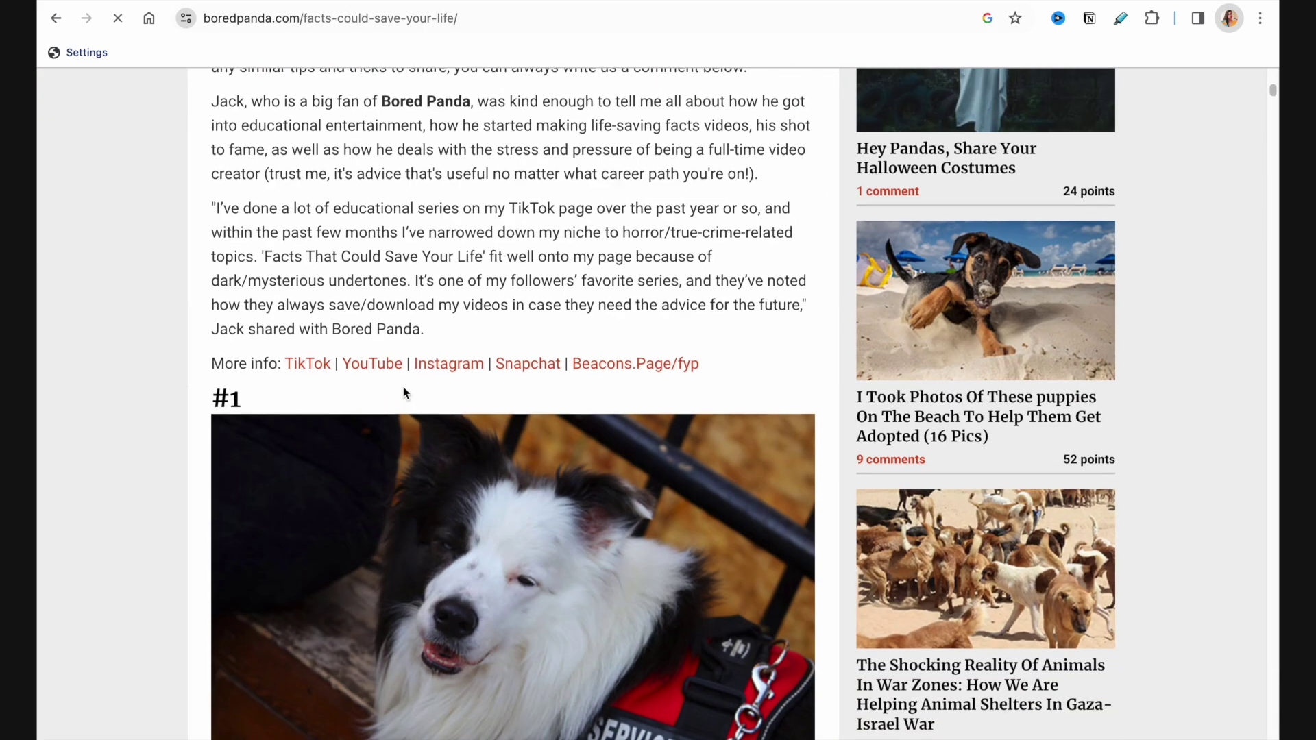
scroll(403, 388, down, 6)
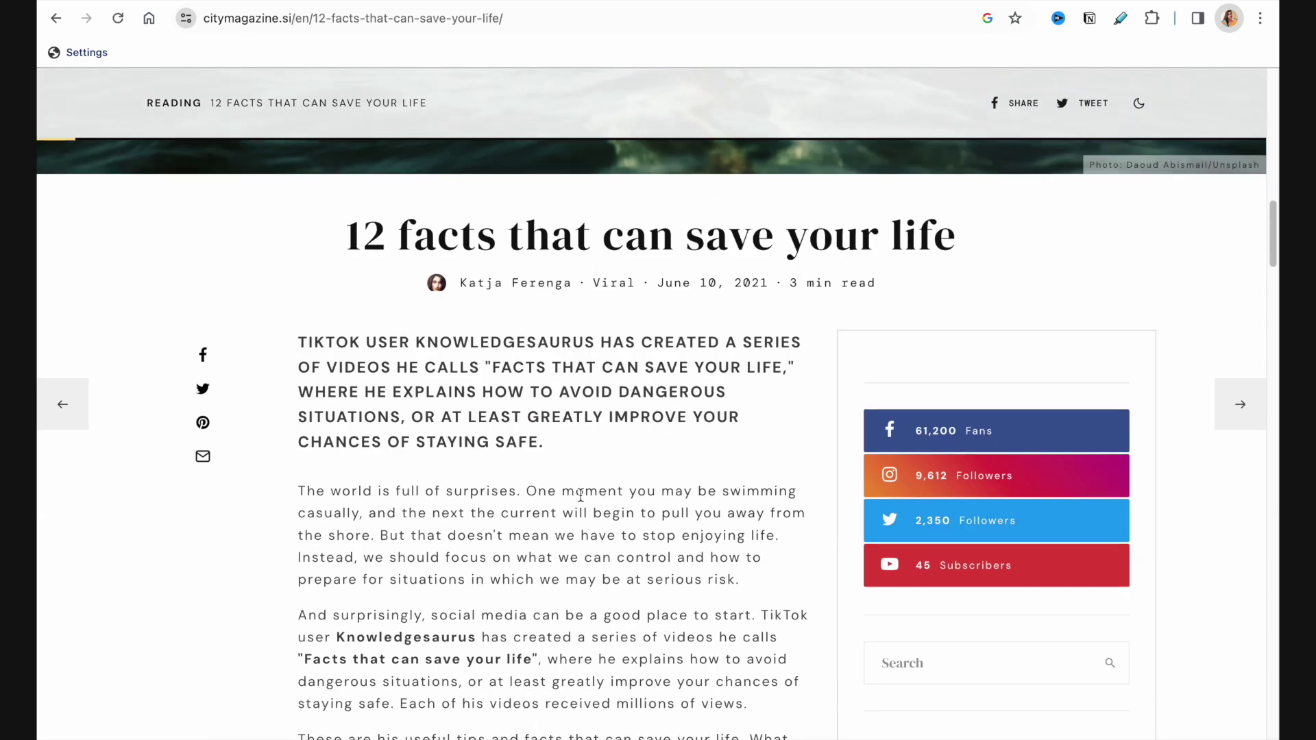
scroll(582, 501, down, 7)
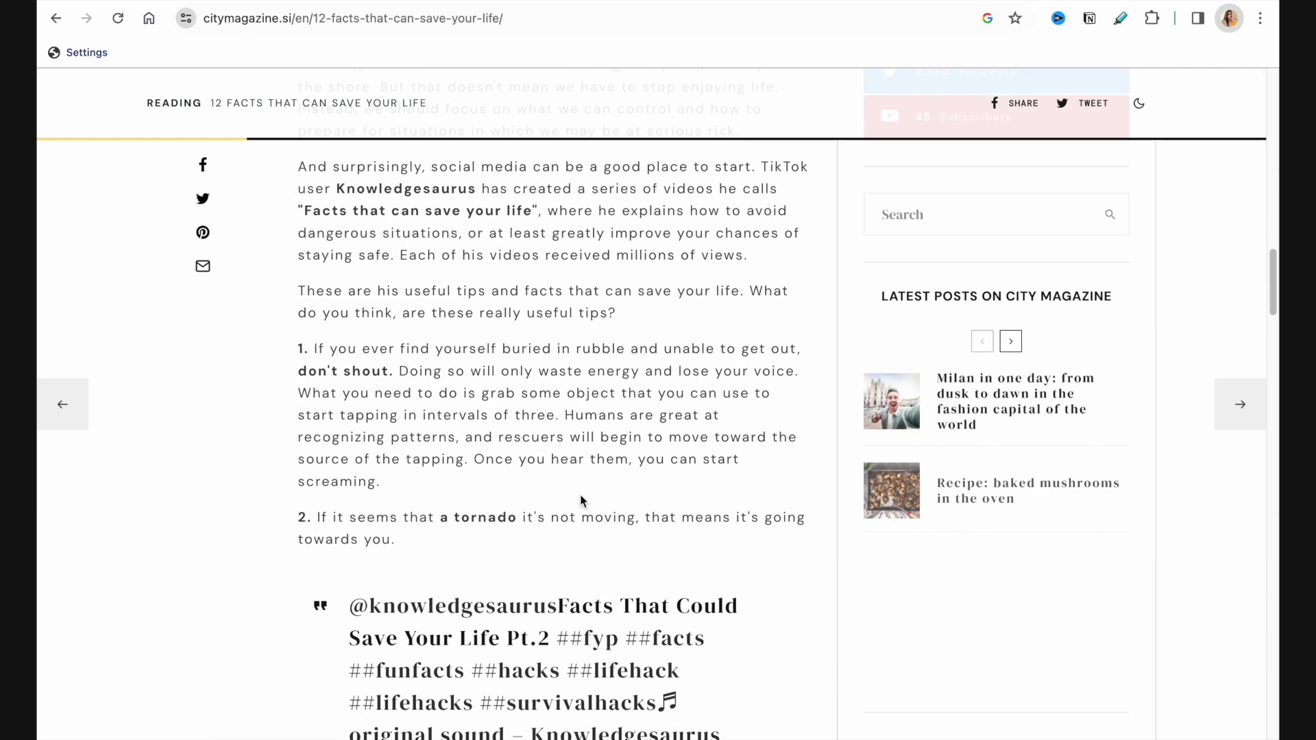
scroll(582, 501, down, 5)
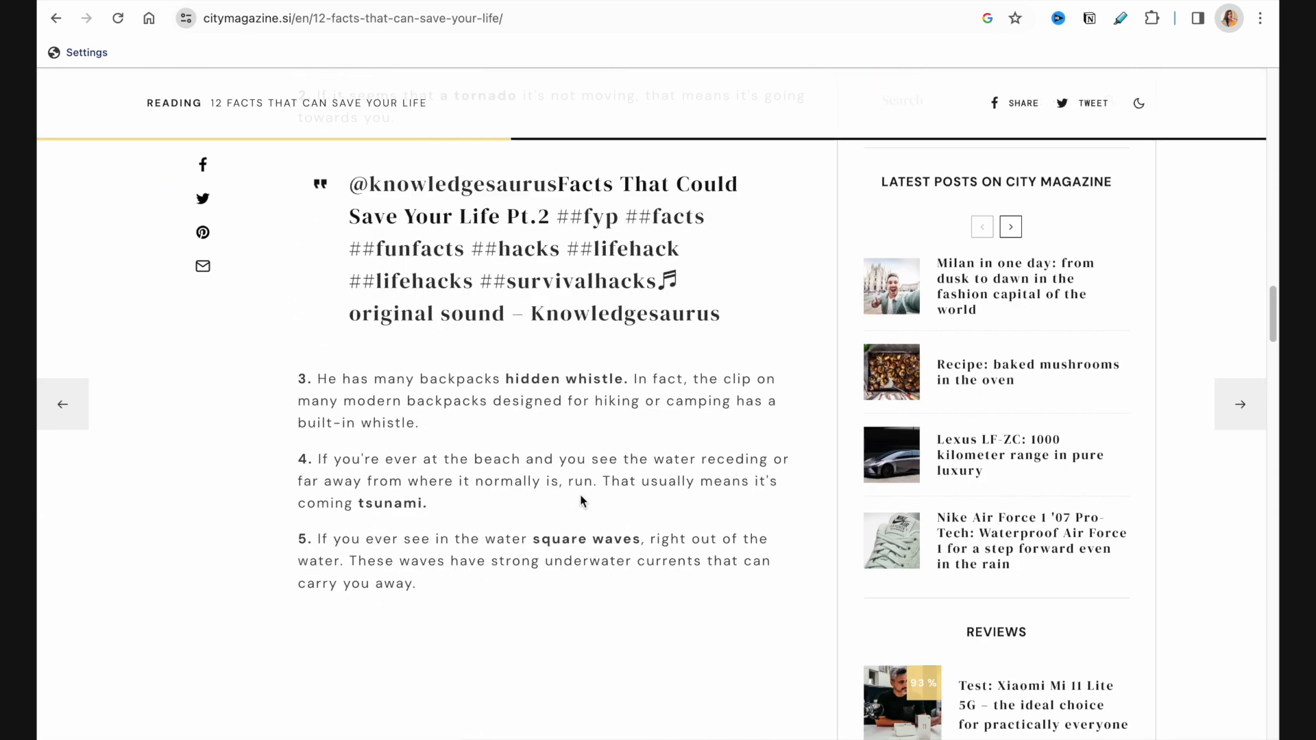
scroll(582, 503, down, 7)
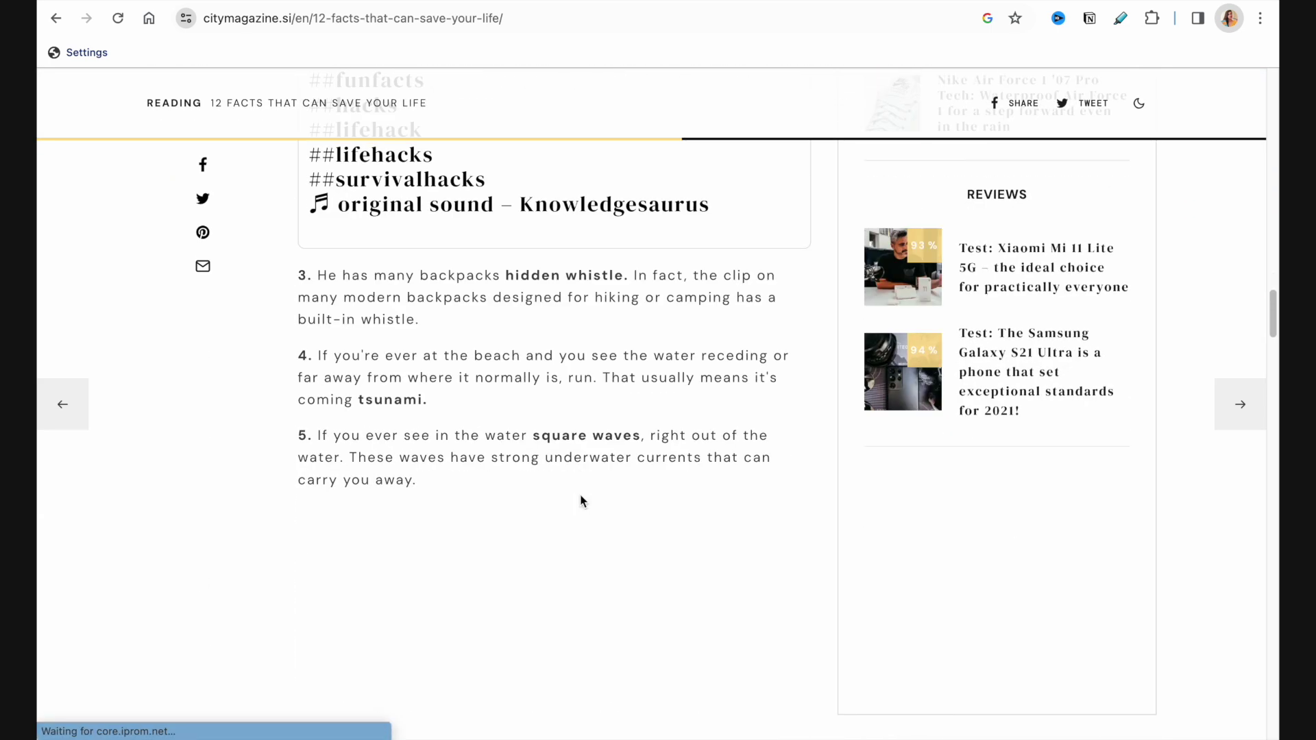
scroll(582, 501, down, 6)
scroll(581, 501, up, 8)
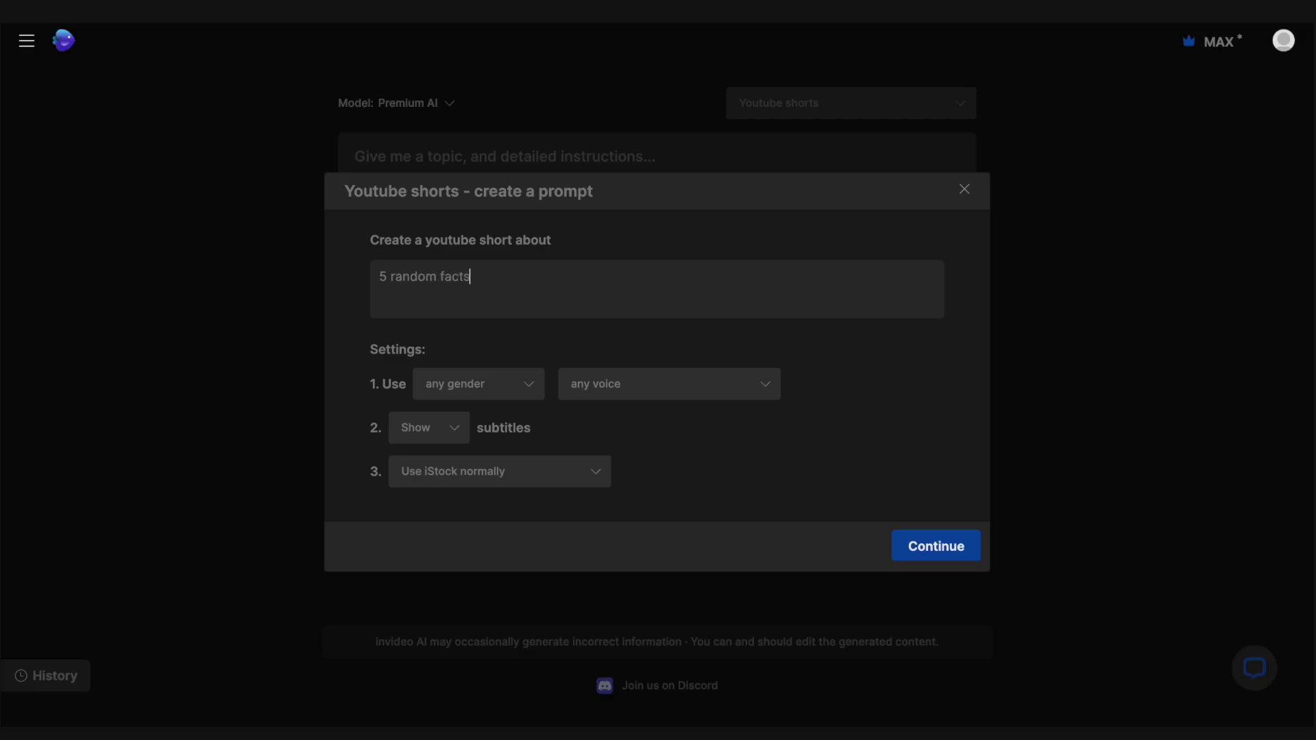
- Paste the City Magazine article link as the reference and submit the 5 random facts prompt
text(:)
text(https://citymagazine.si/en/12-facts-that-can-save-your-life/)
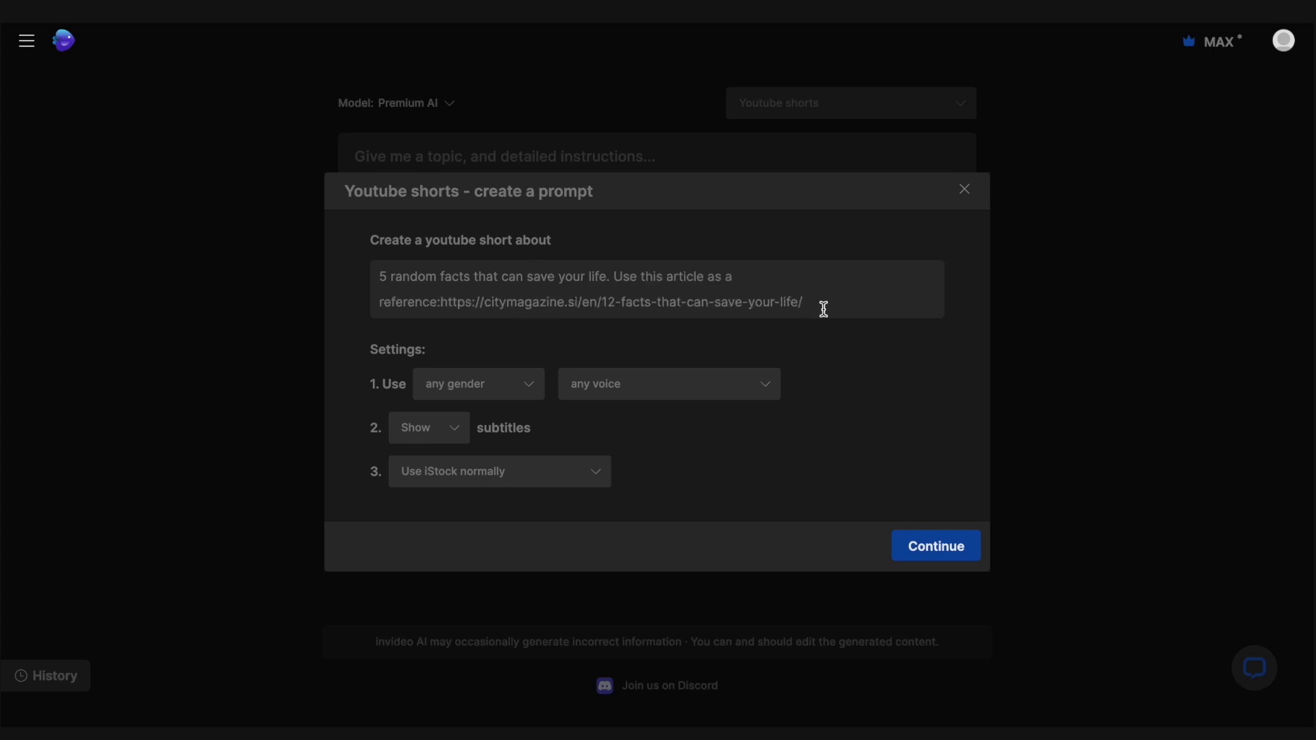
key(Return)
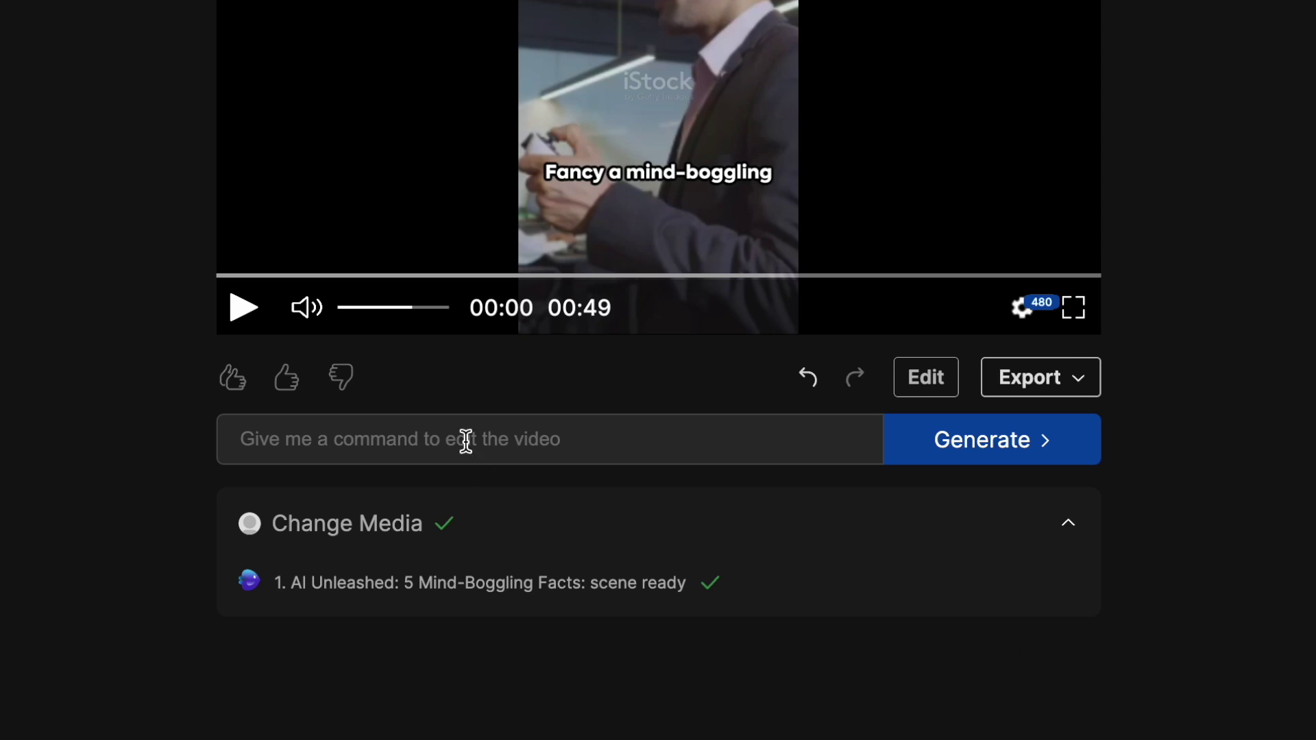
- Once the 0:49 short is ready, place the cursor in the edit command box
click(435, 435)
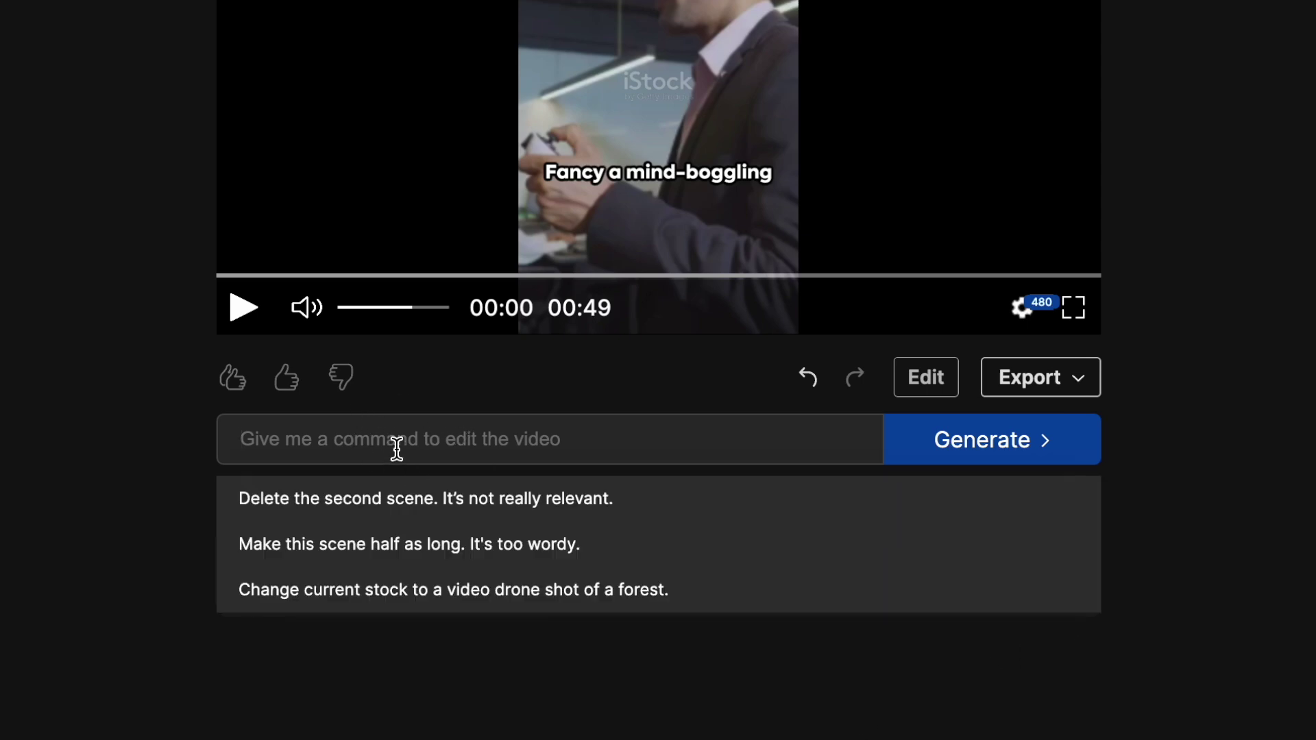
- Make the intro start with a joke and play the preview to hear it
text(Start he intro with a joke)
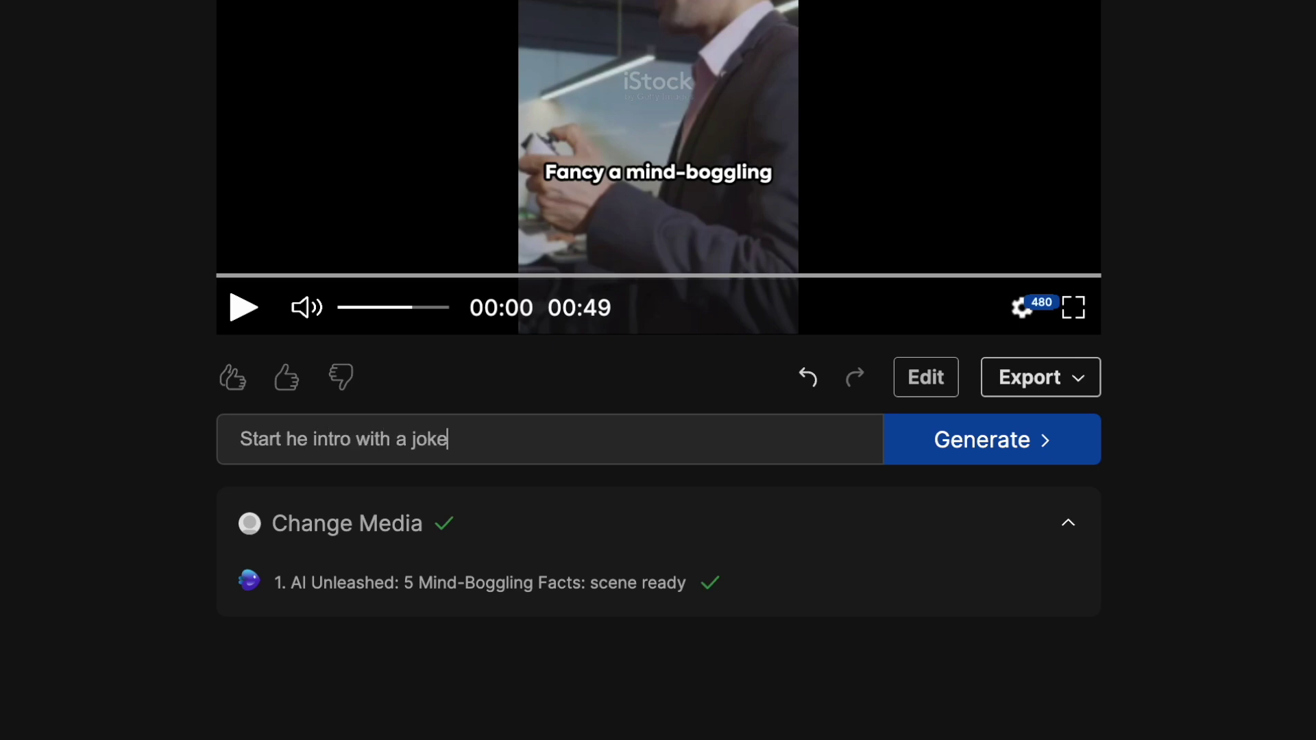
click(947, 461)
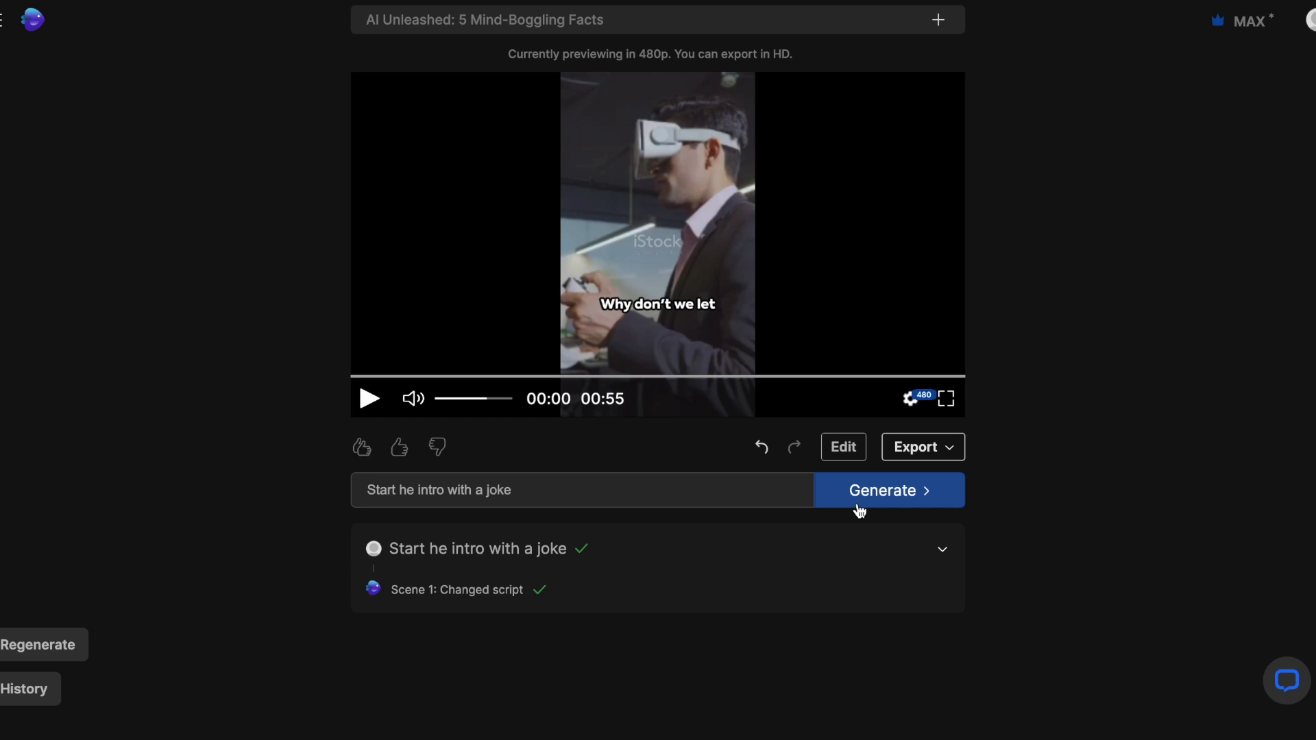
click(369, 401)
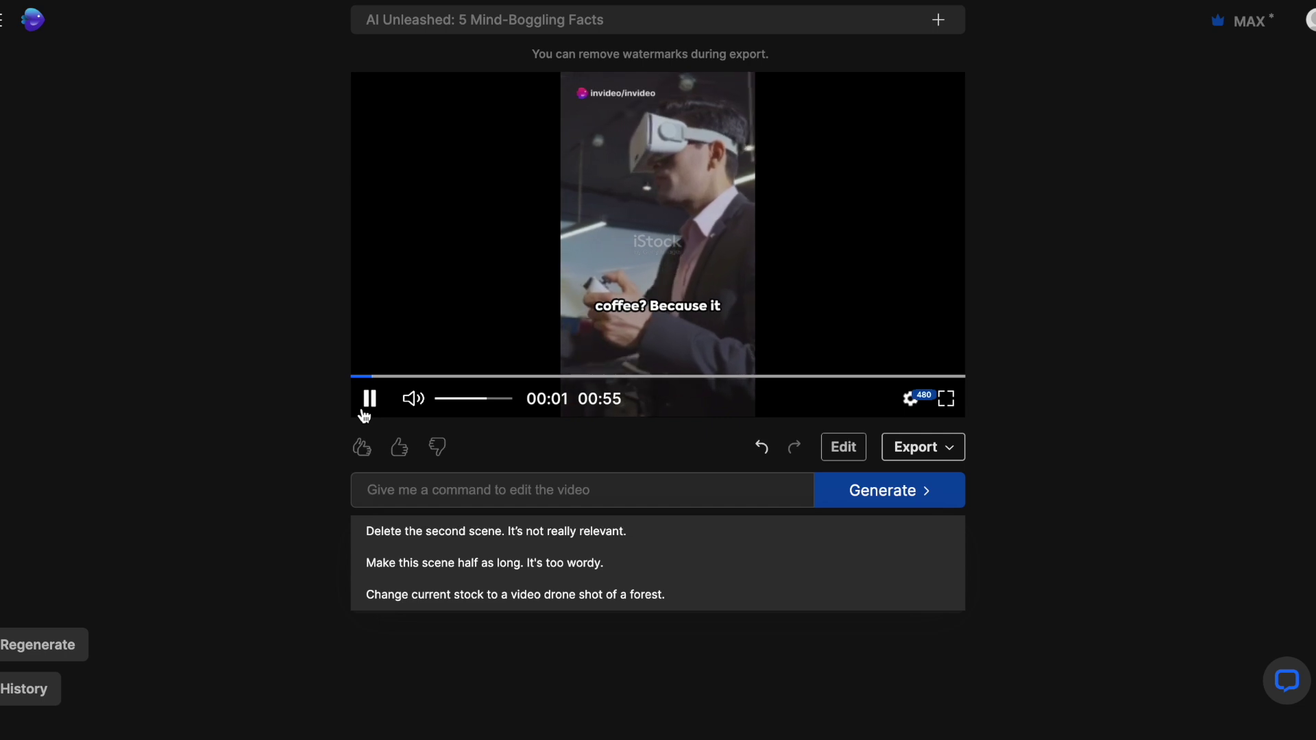
- Change the CTA to end with a call out about subscribing for more interesting facts
click(464, 479)
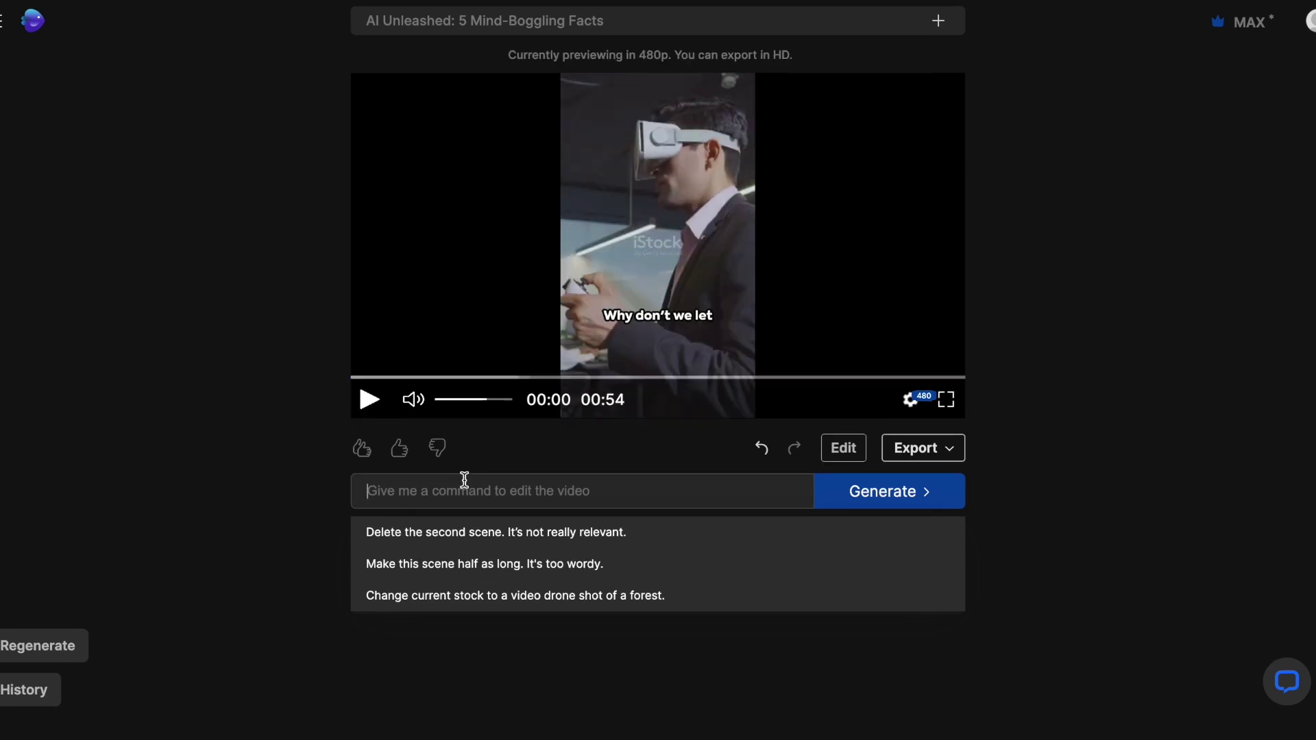
text(Change the CTA to end with a call out about)
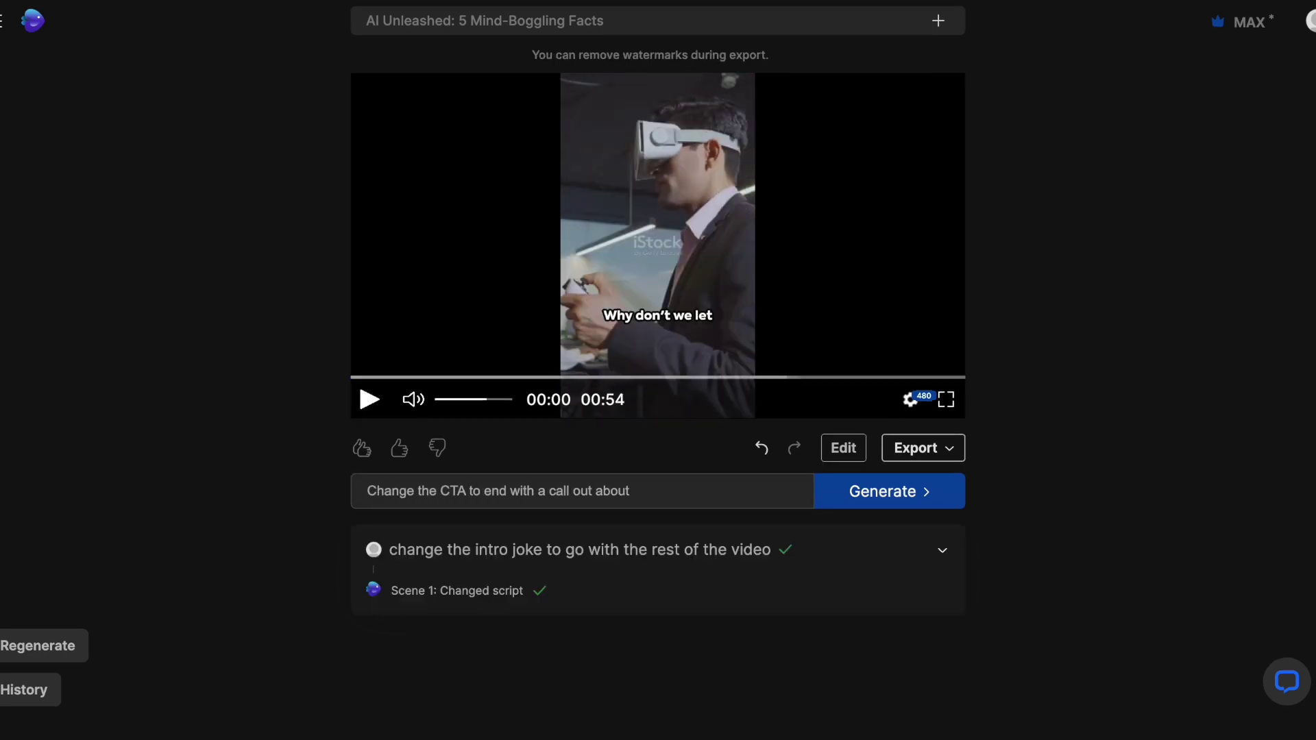
text( subscribing for more interesting facts)
click(893, 486)
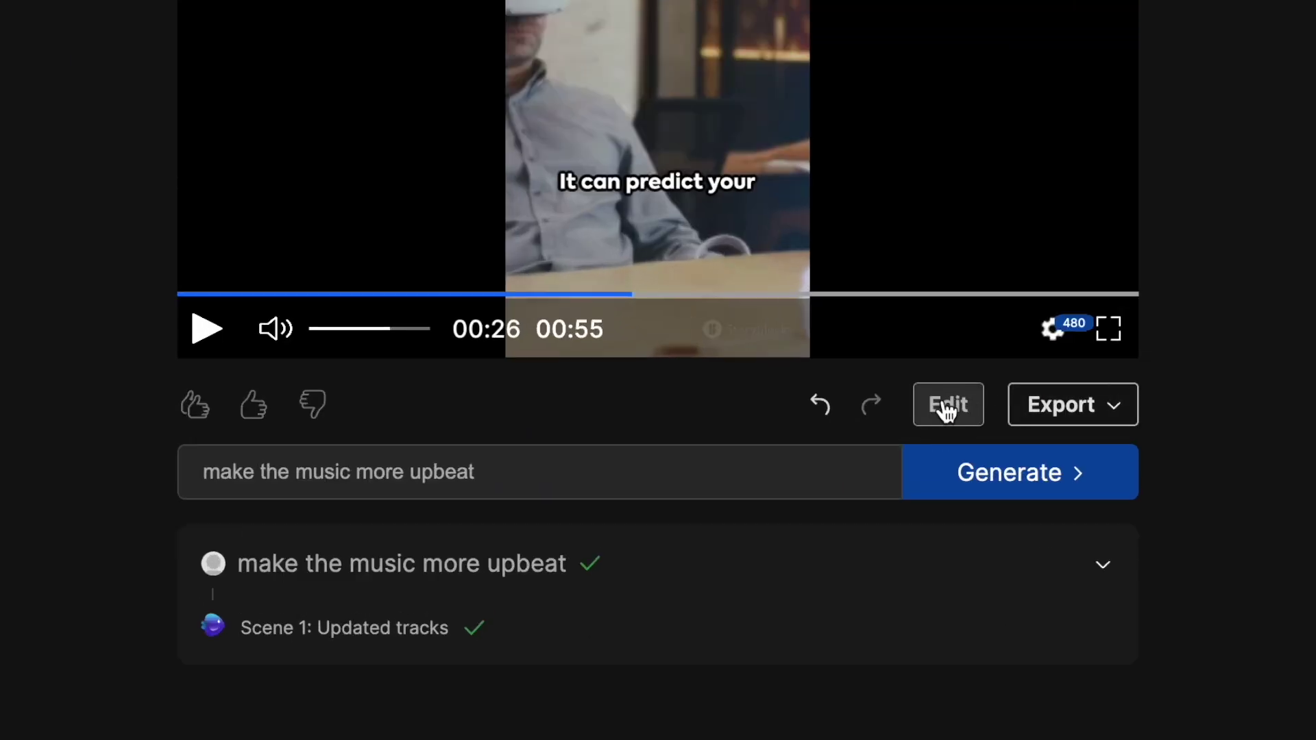
click(949, 410)
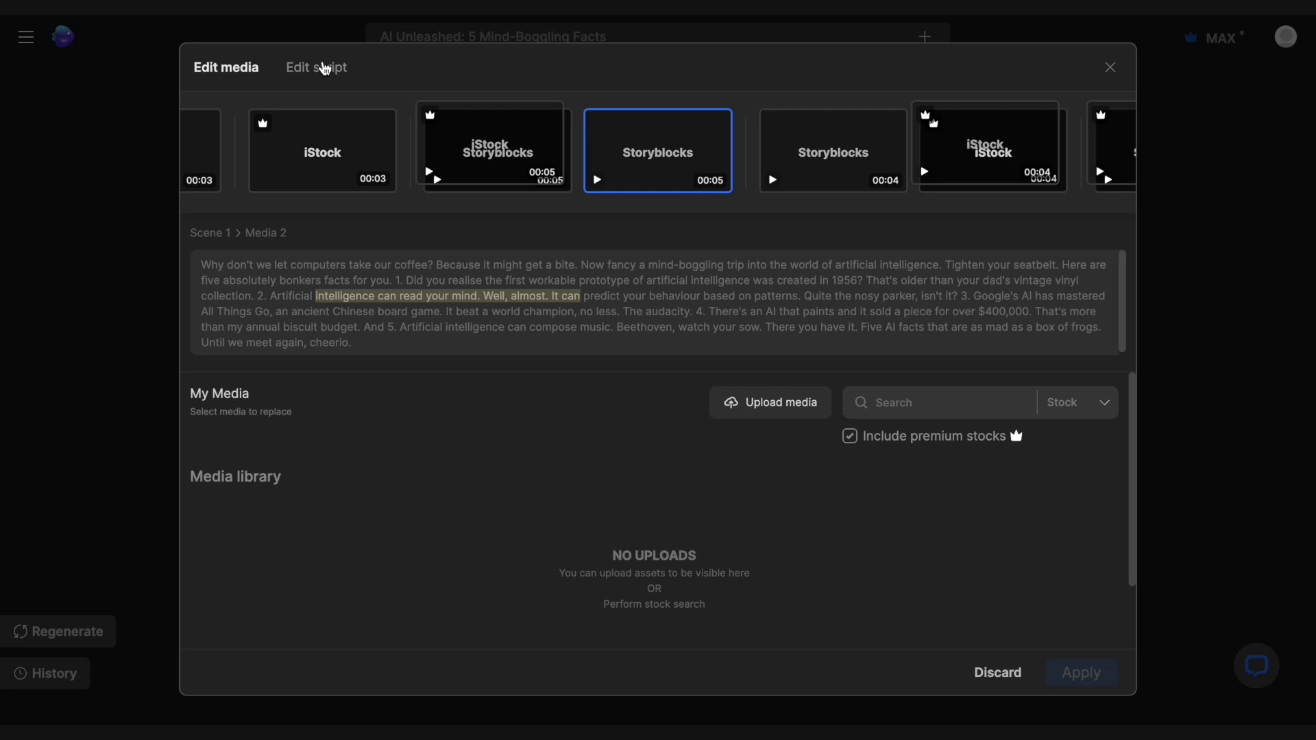
- Tighten the opening line of the script
click(325, 68)
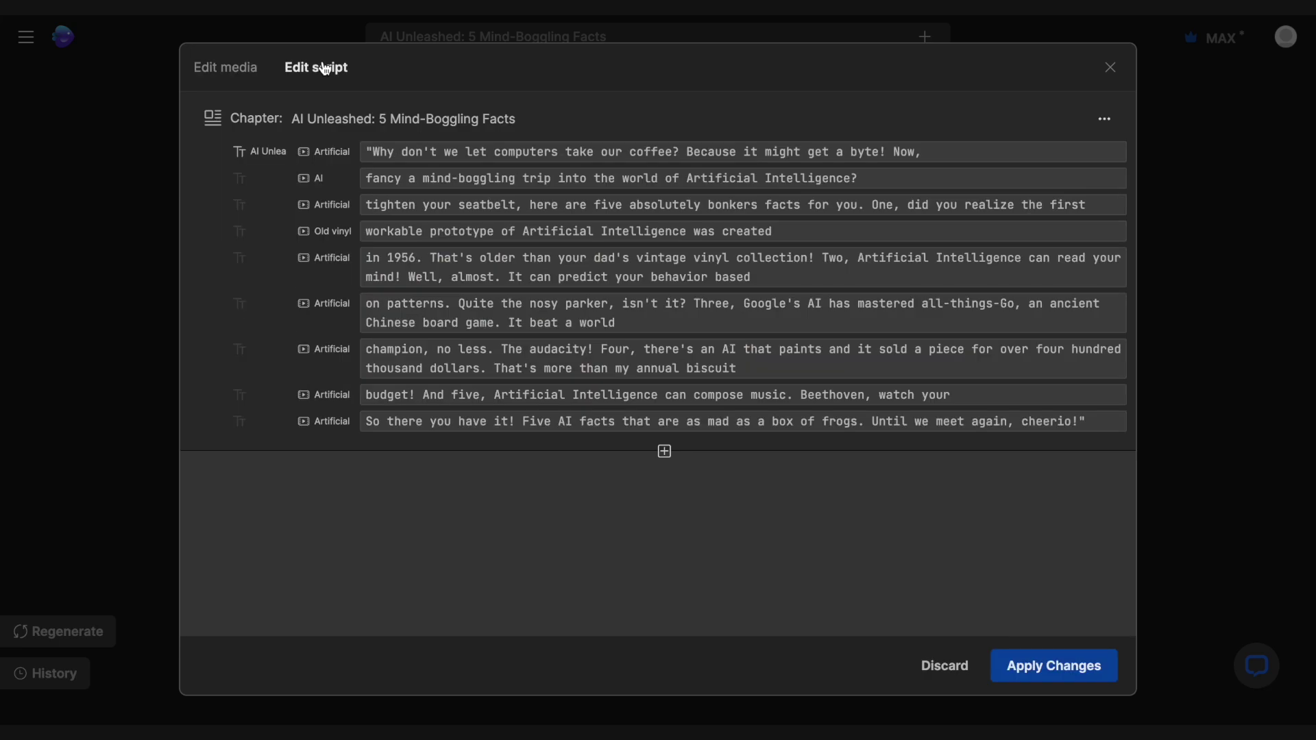
click(502, 160)
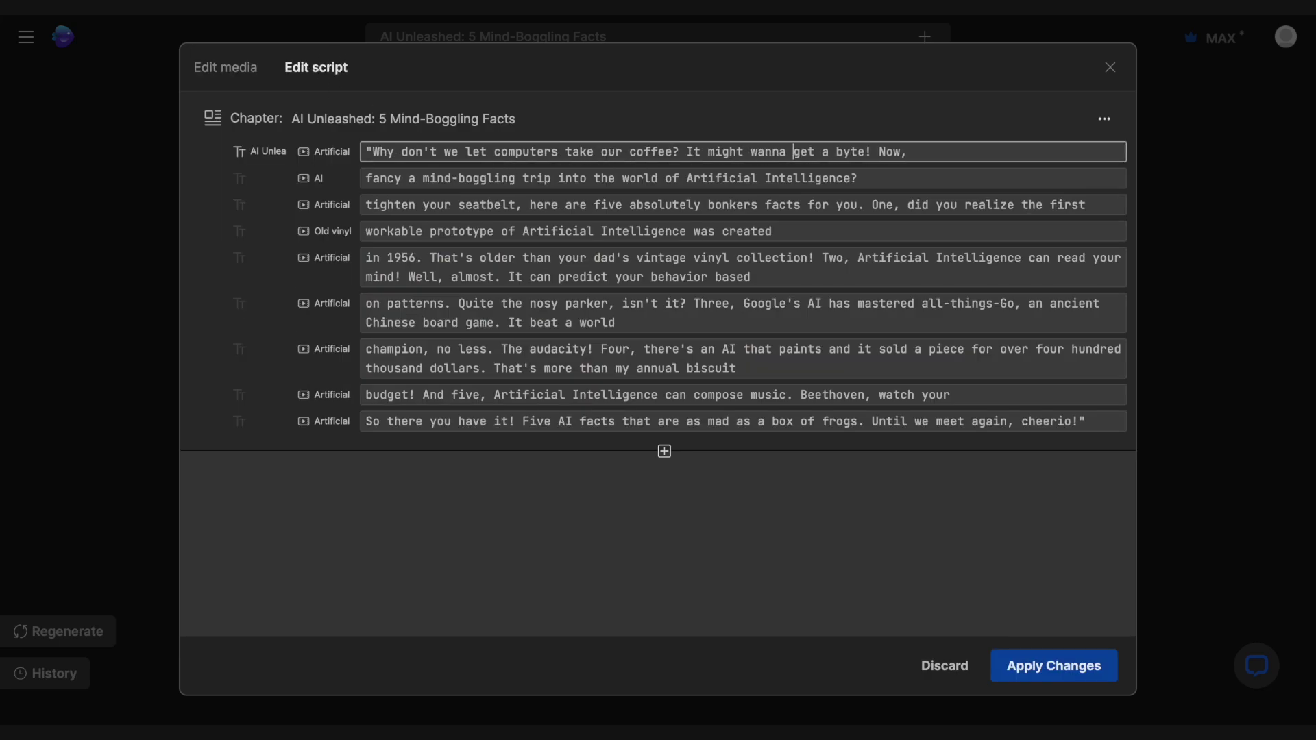
click(212, 71)
- Replace scene 1's vinyl clip with 'Music player vinyl' tonearm footage and apply it
click(661, 153)
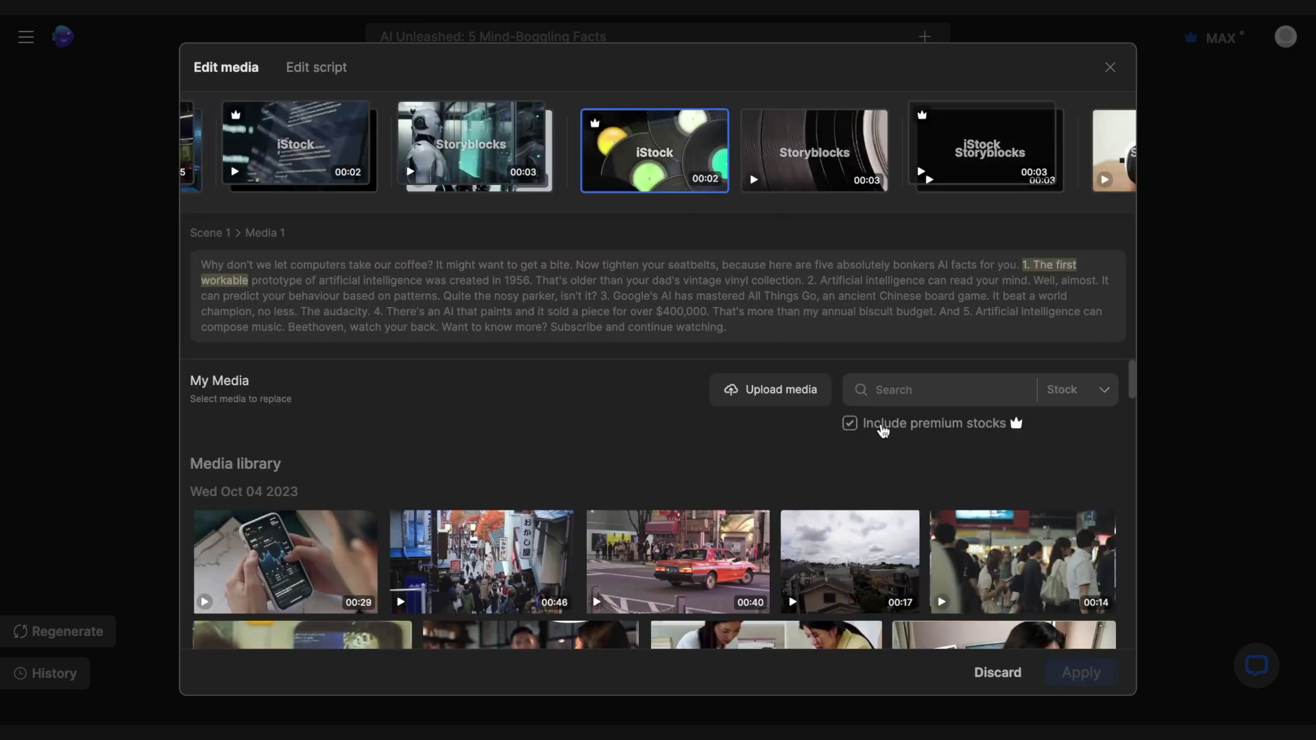
click(884, 391)
text(Music player vinyl)
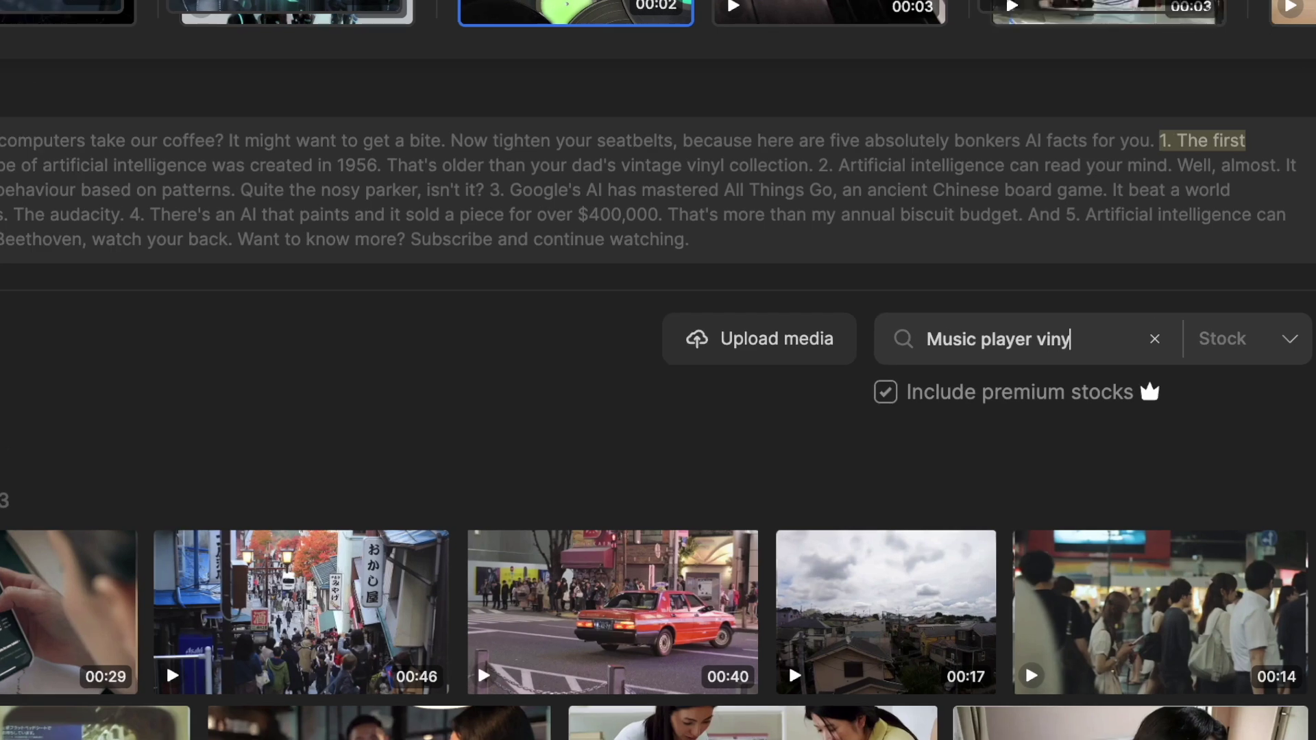
key(Return)
scroll(503, 486, down, 5)
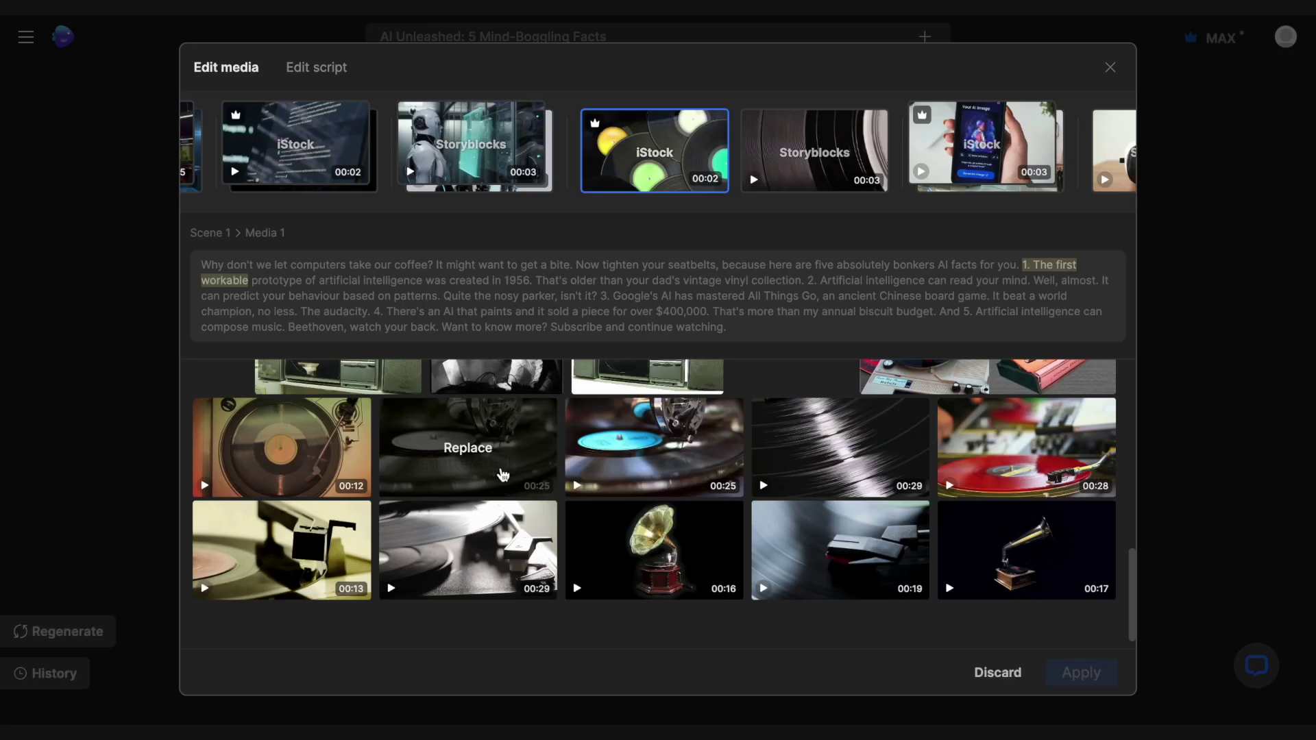
click(281, 548)
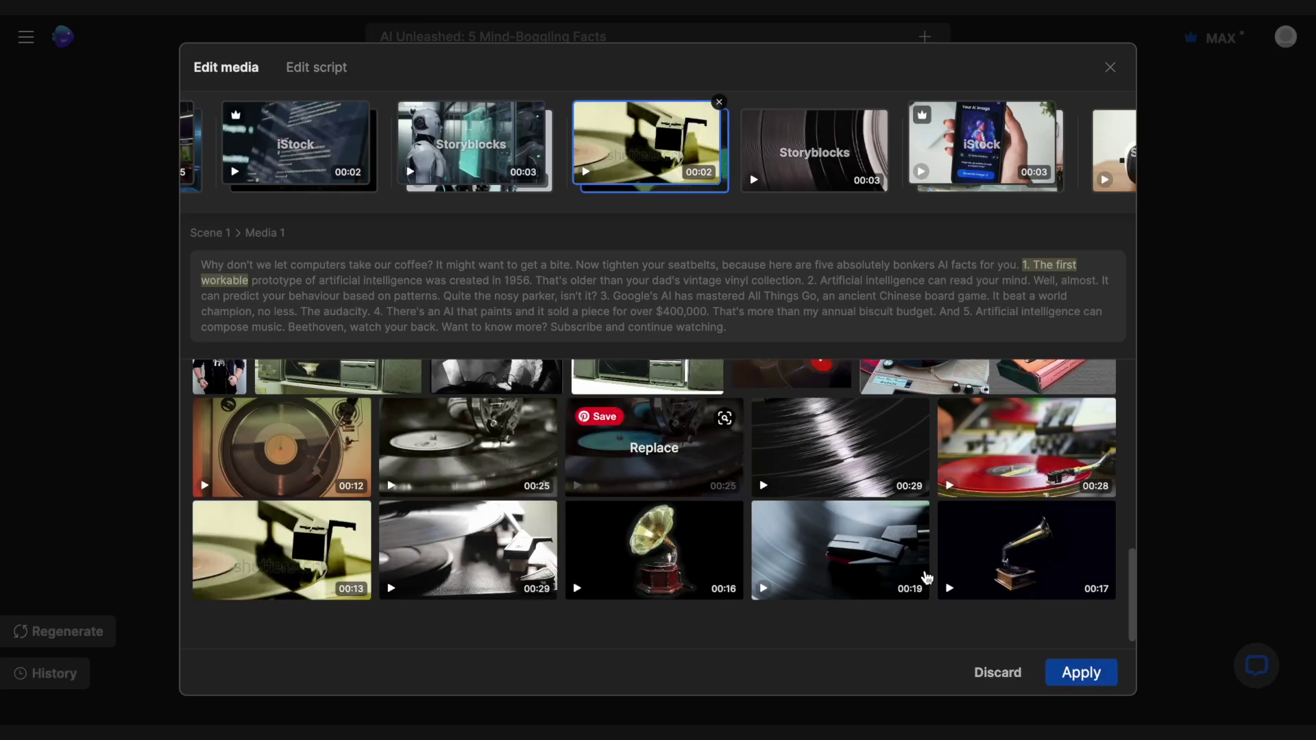
click(1056, 666)
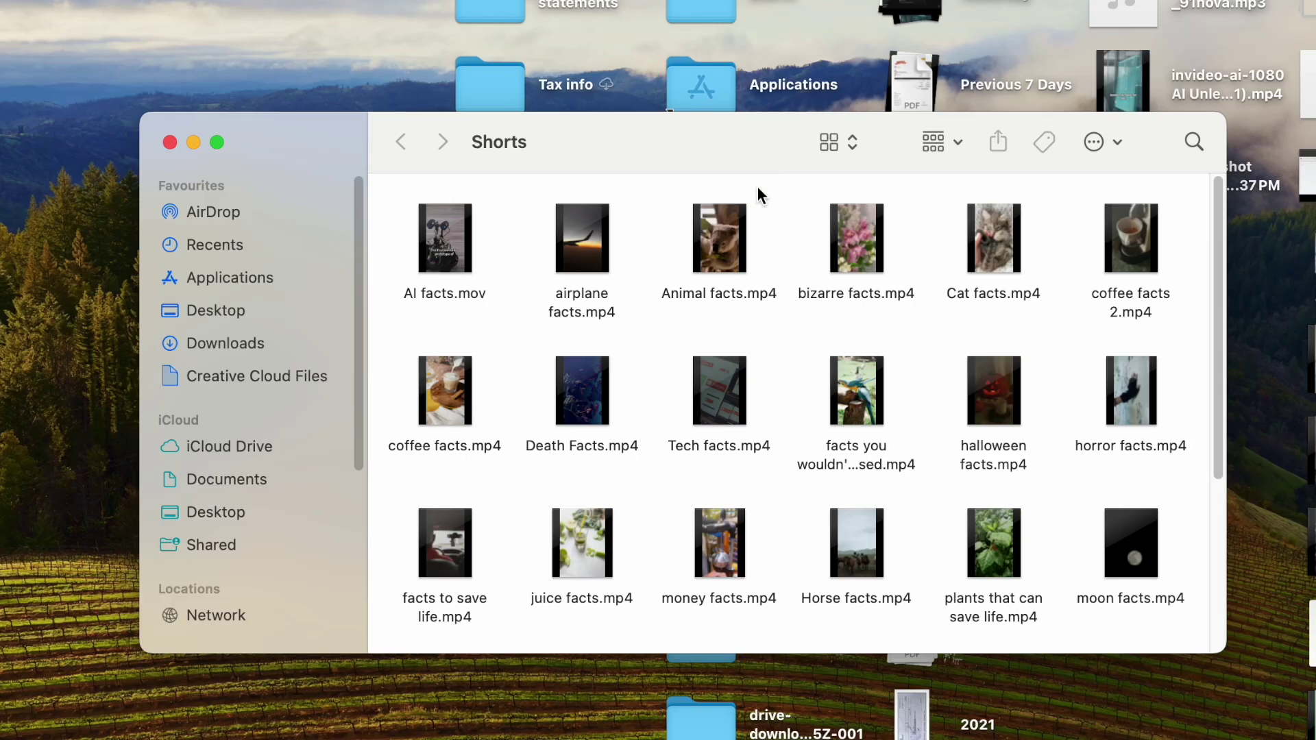
- Browse the saved fact Shorts in Finder, then turn monetization On for the uploaded Short
scroll(759, 501, down, 5)
scroll(760, 504, down, 5)
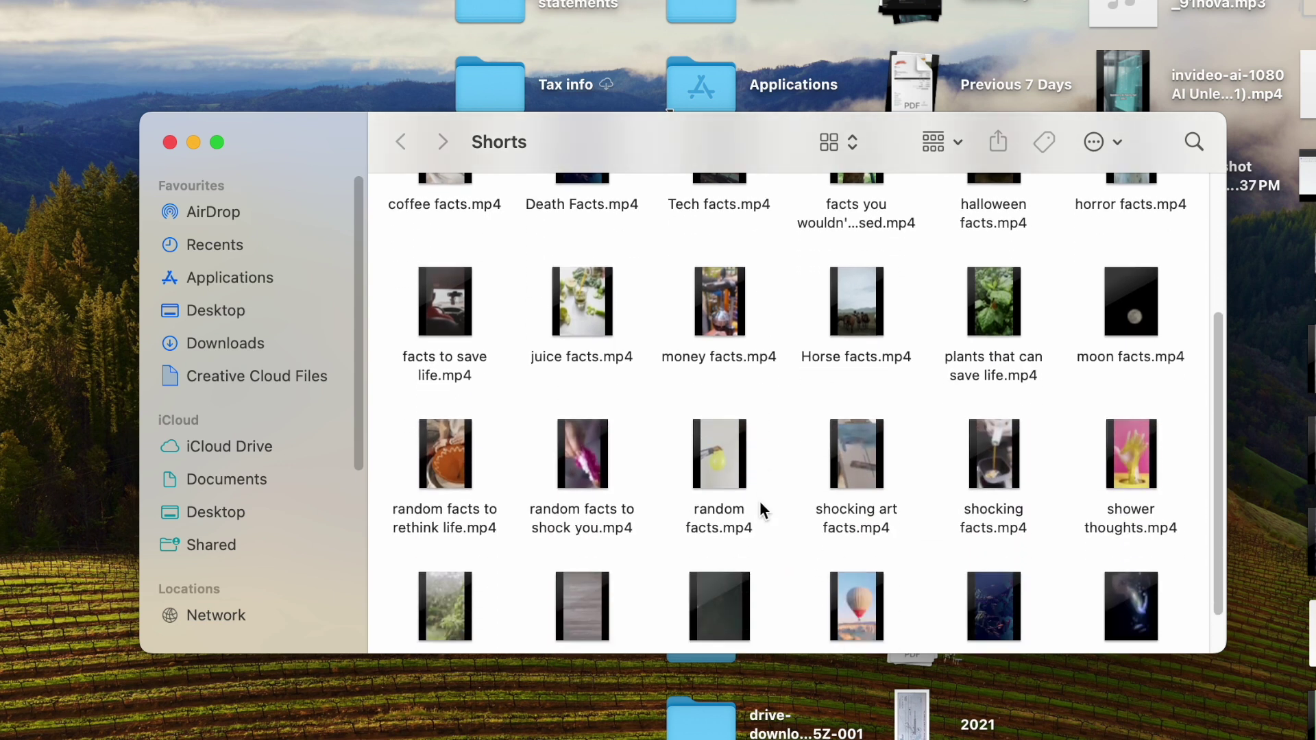
scroll(761, 504, up, 5)
scroll(761, 514, up, 3)
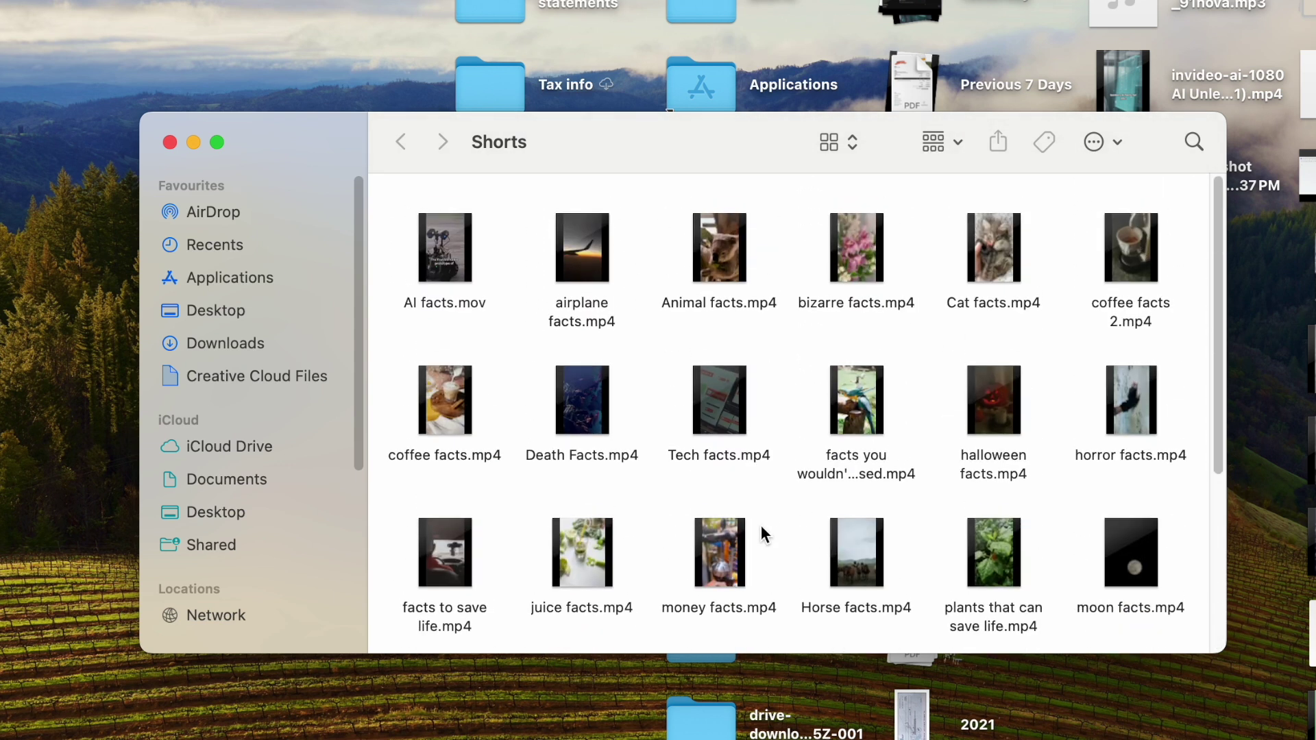
scroll(761, 526, down, 5)
scroll(763, 453, up, 8)
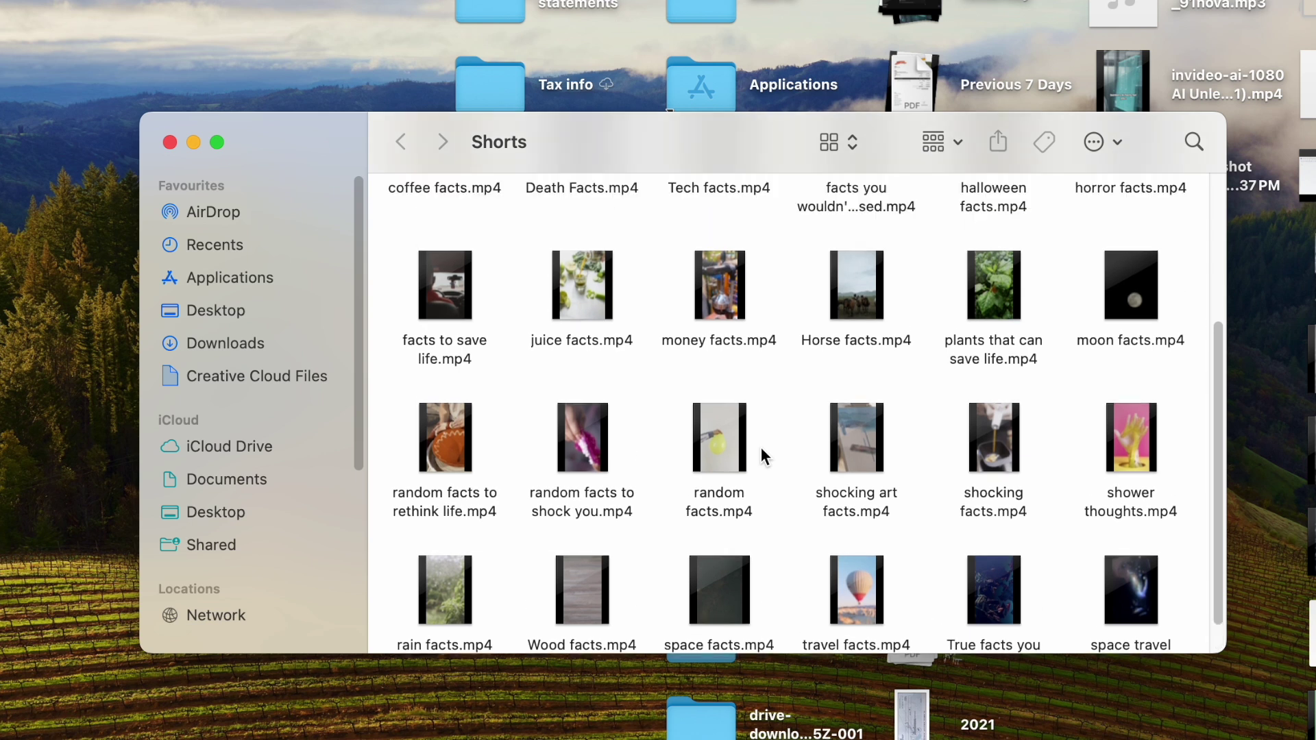
scroll(763, 453, down, 7)
scroll(761, 447, up, 5)
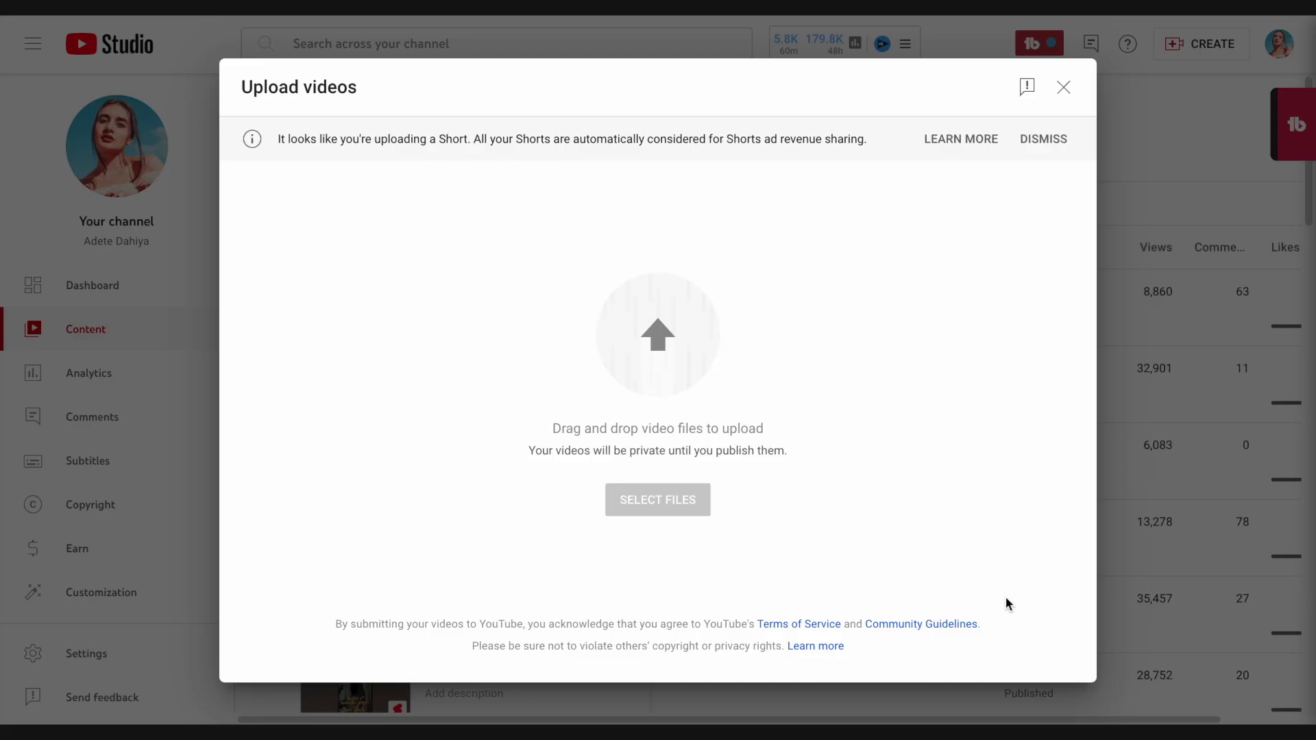
click(294, 301)
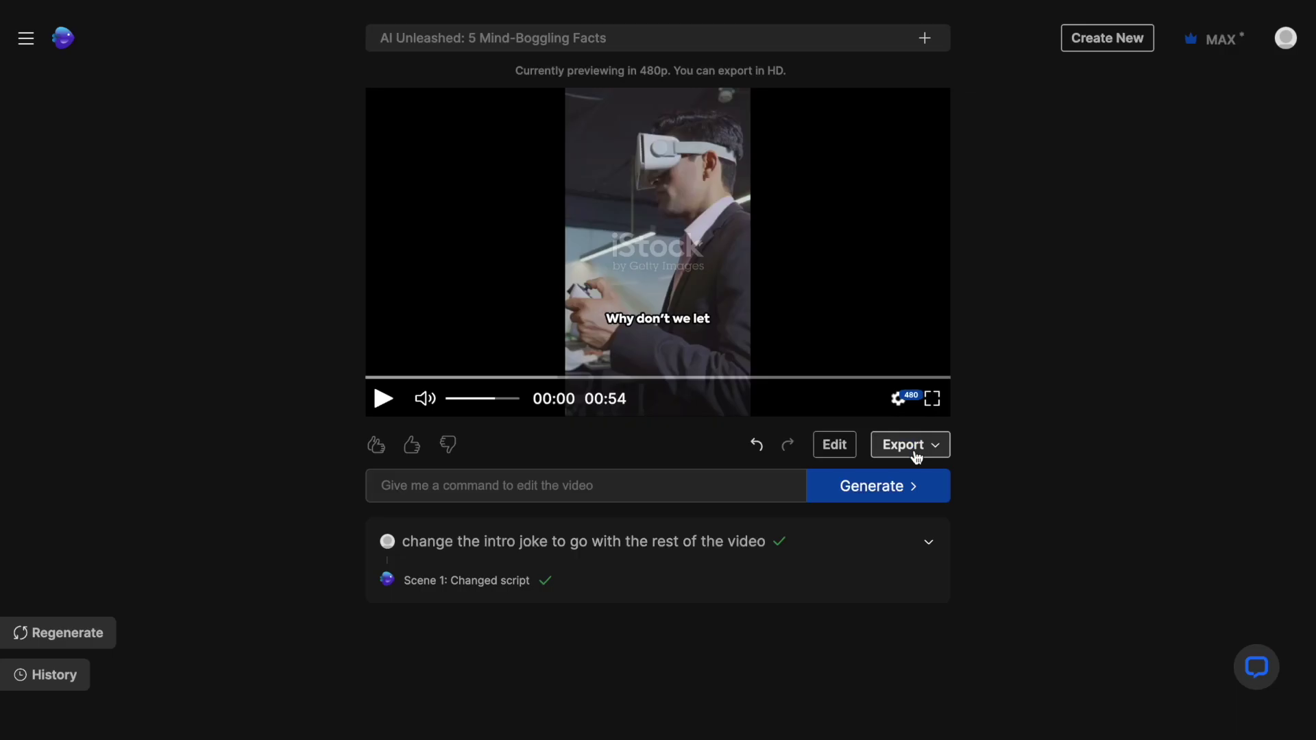
- Export the finished short as a video and confirm the export settings
click(917, 453)
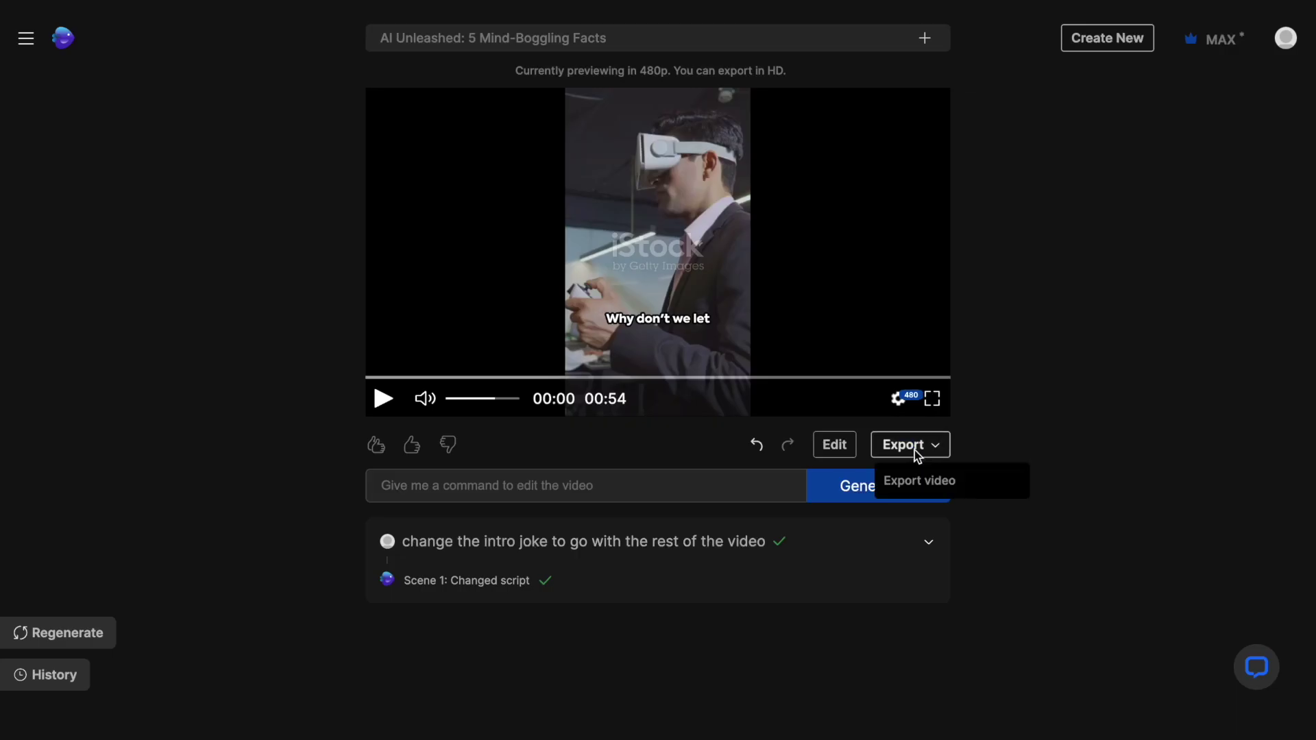
click(930, 491)
click(780, 569)
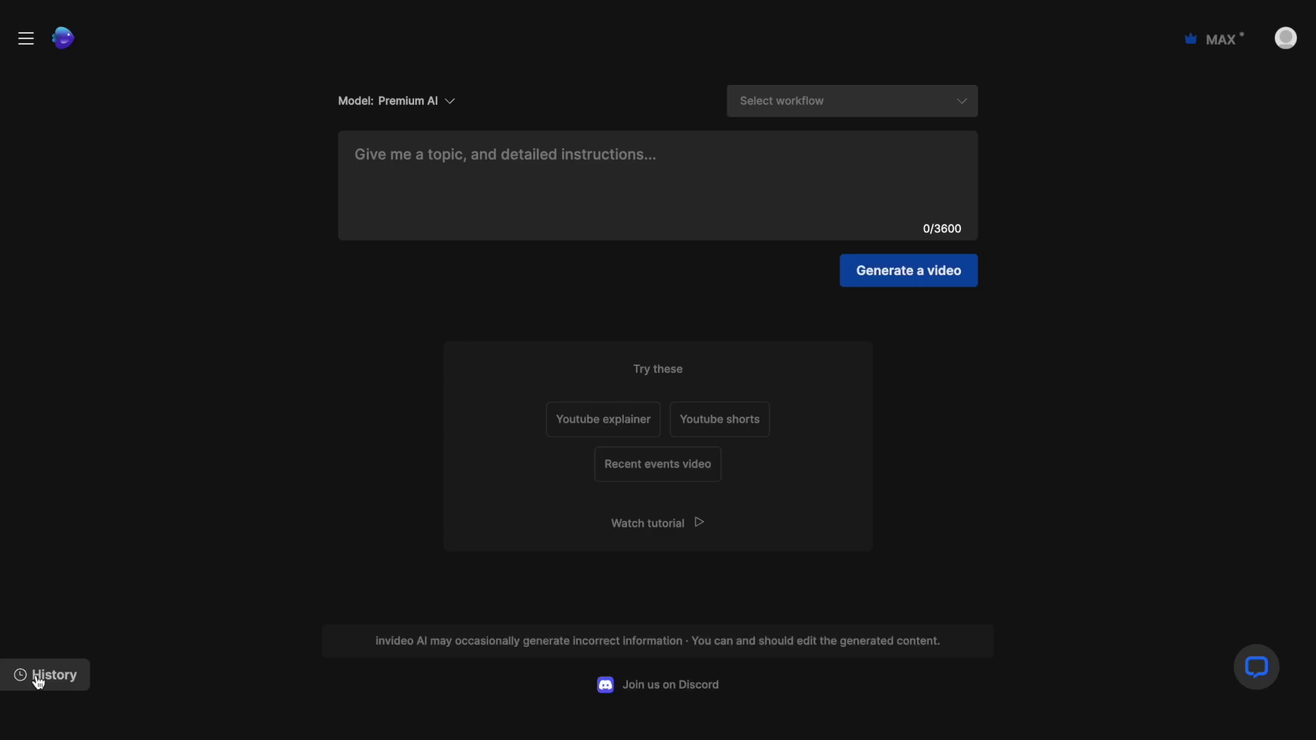
- Bring up the History list of previously generated videos and scroll through it
click(53, 673)
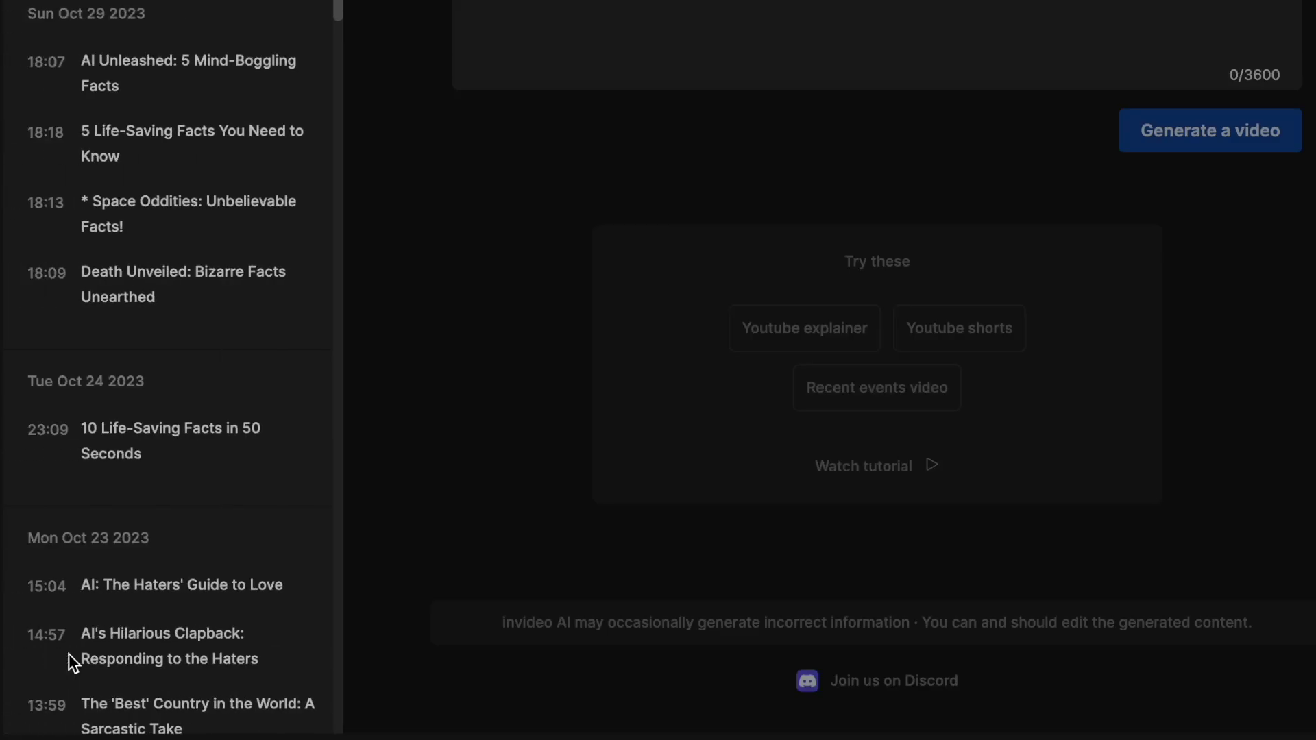
scroll(129, 425, down, 20)
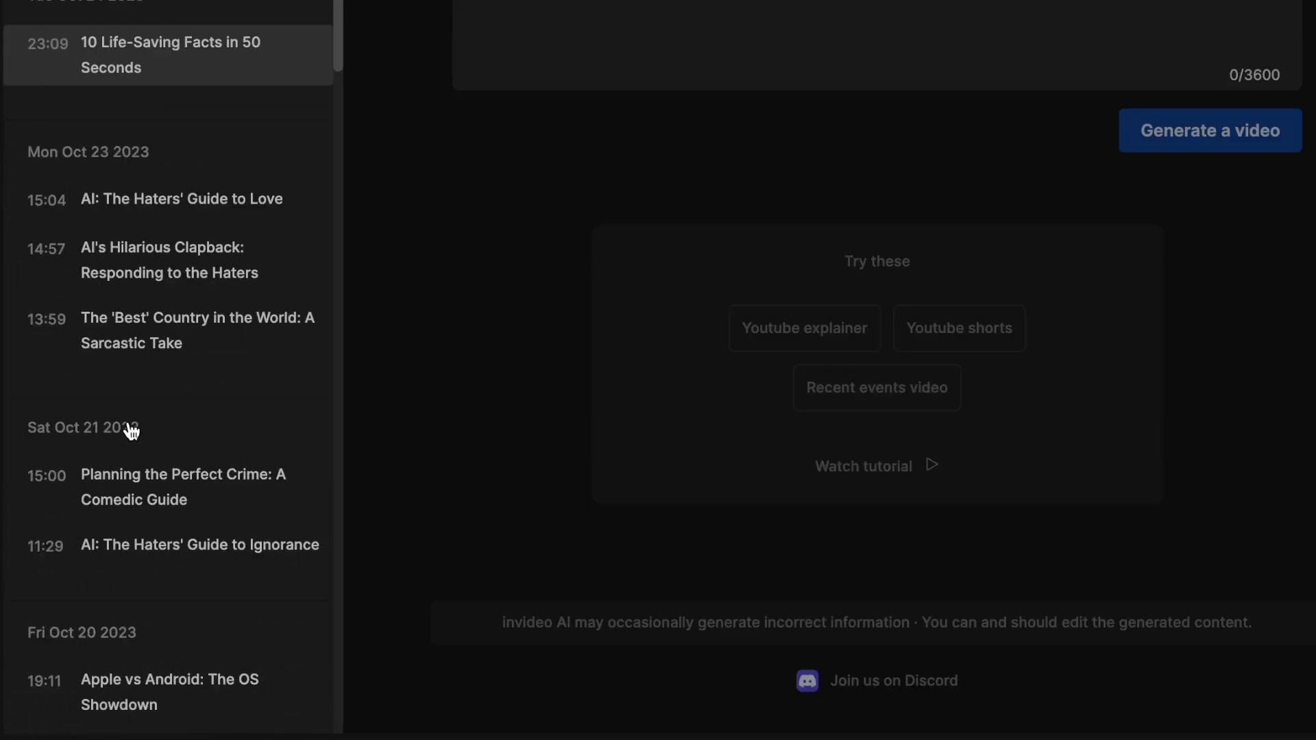
scroll(132, 431, down, 10)
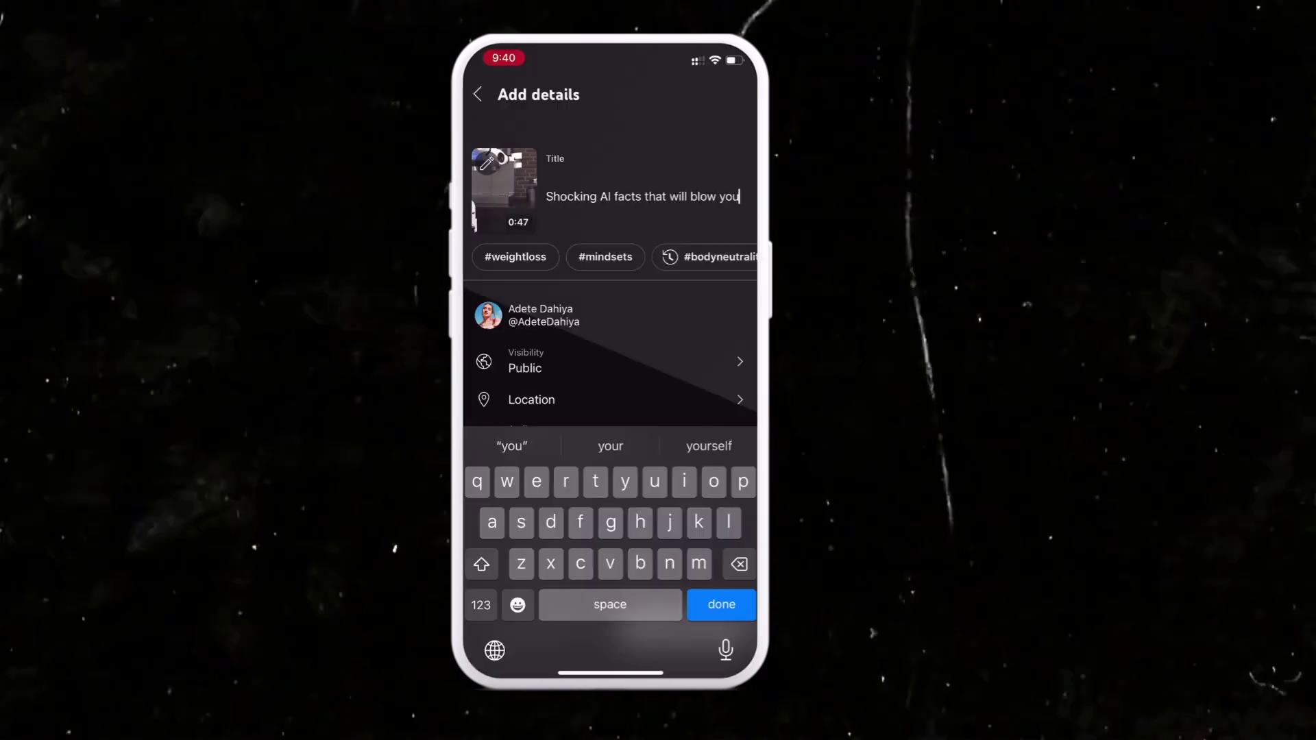
- Complete the title 'Shocking AI facts that will blow your mind' and pick the glowing AI-brain frame as cover
text(r mind)
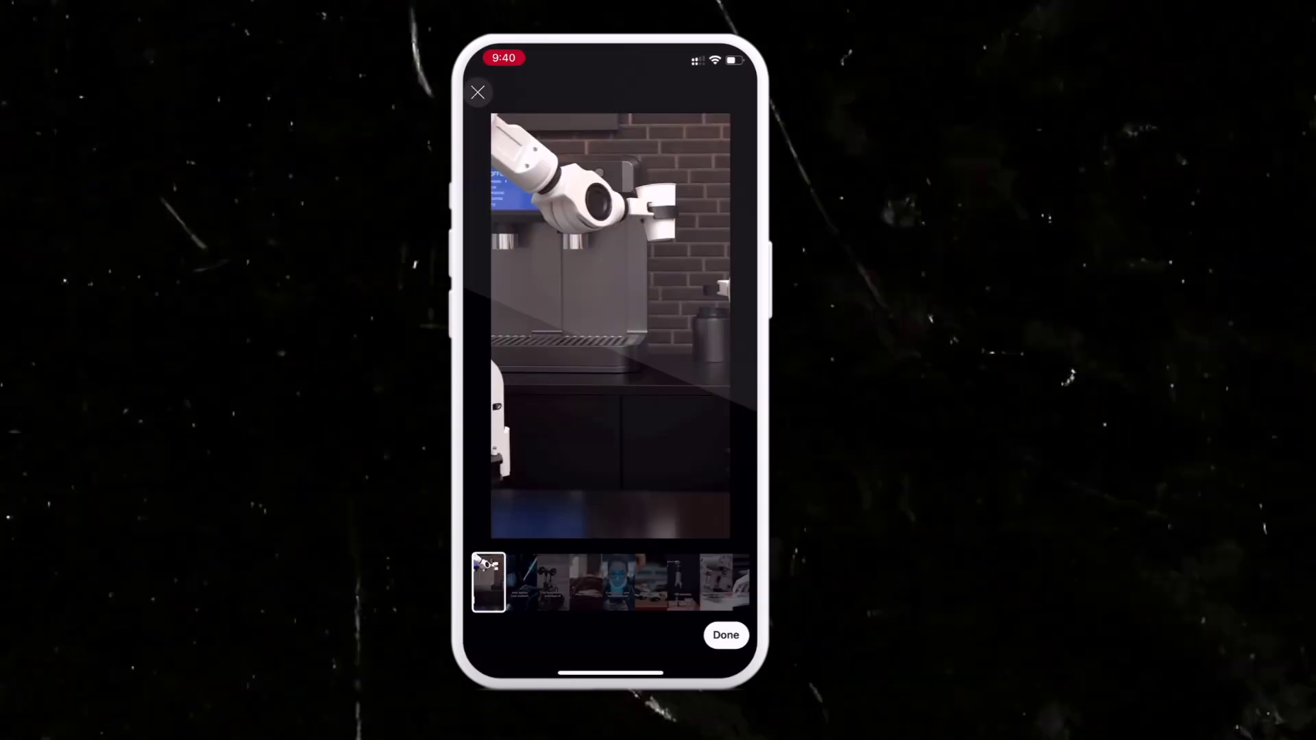
drag(498, 582, 534, 582)
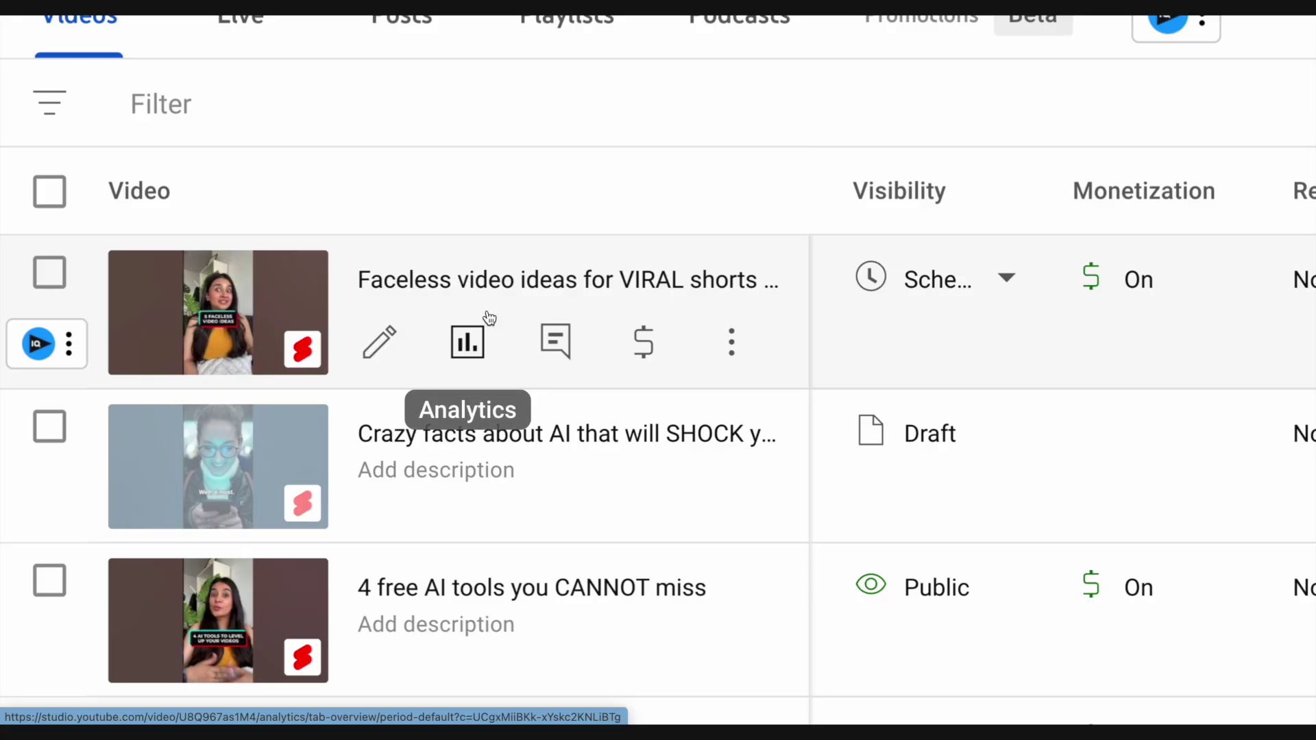
- Scroll through the Studio content list of uploaded Shorts to review visibility and monetization
scroll(487, 317, down, 5)
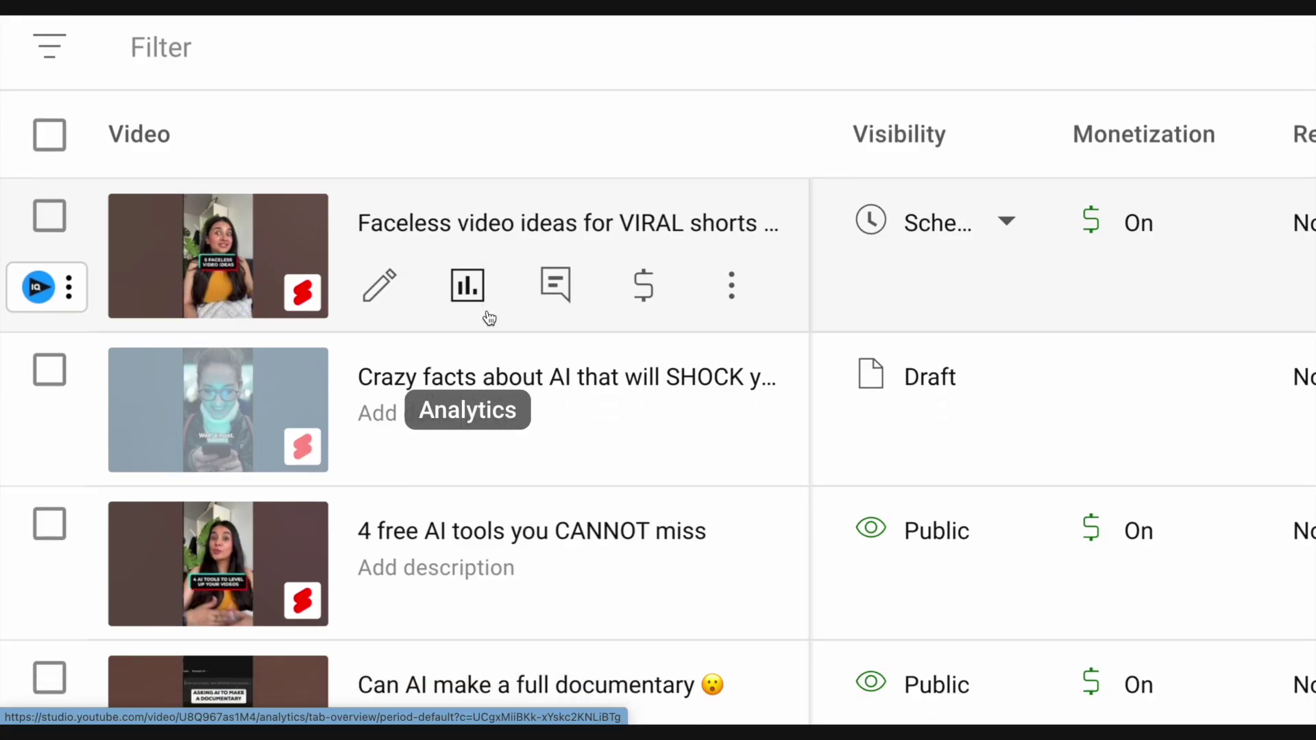
scroll(489, 317, down, 5)
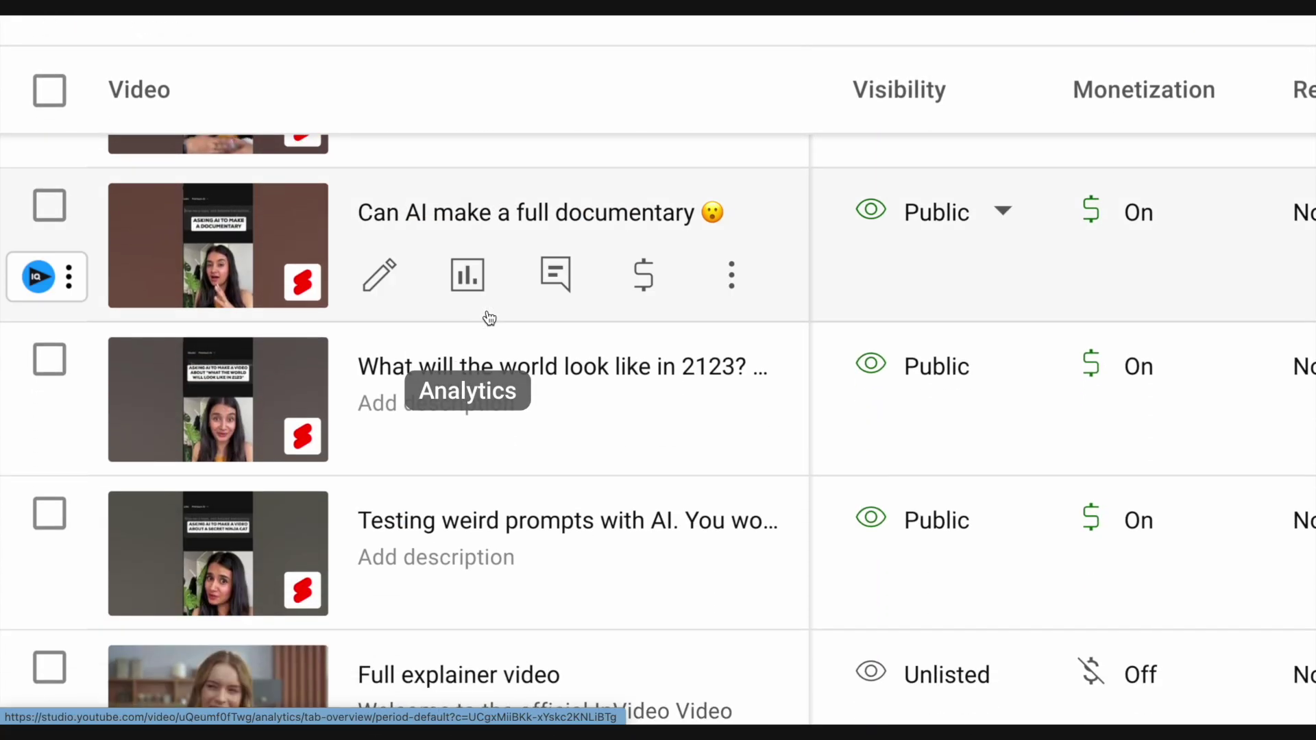